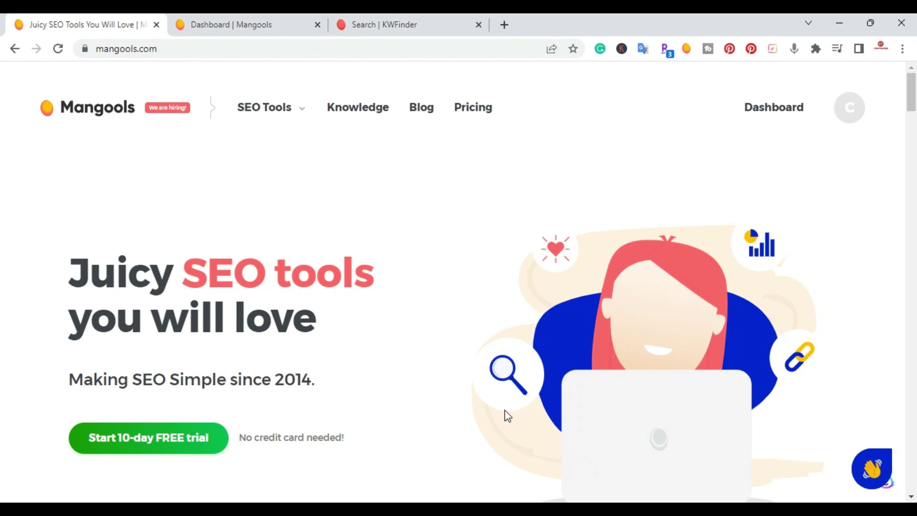
Open the KWFinder keyword research tool from the Mangools dashboard.
{"action": "mouse_move", "coordinate": [295, 113]}
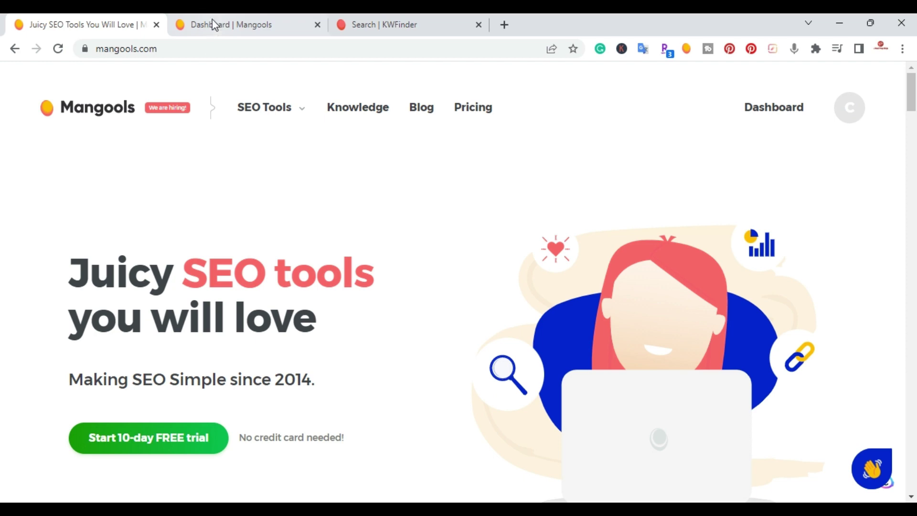
{"action": "left_click", "coordinate": [212, 24]}
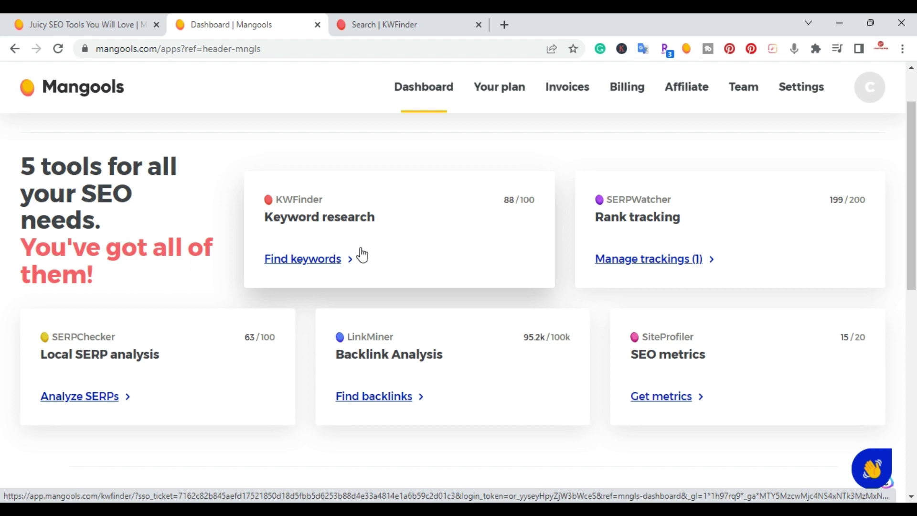
{"action": "left_click", "coordinate": [321, 260]}
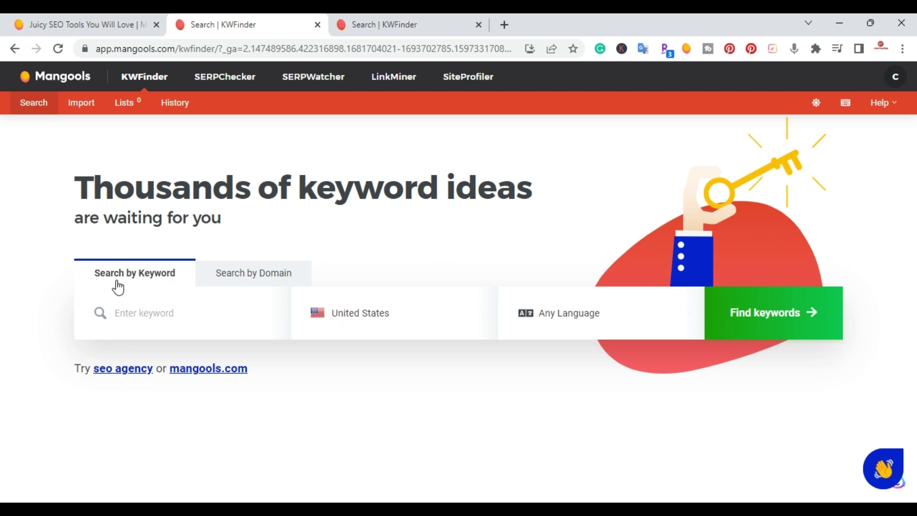
Find keyword ideas for "best matress" with the location United States and Any Language.
{"action": "left_click", "coordinate": [138, 314]}
{"action": "type", "text": "best matress"}
{"action": "left_click", "coordinate": [402, 312]}
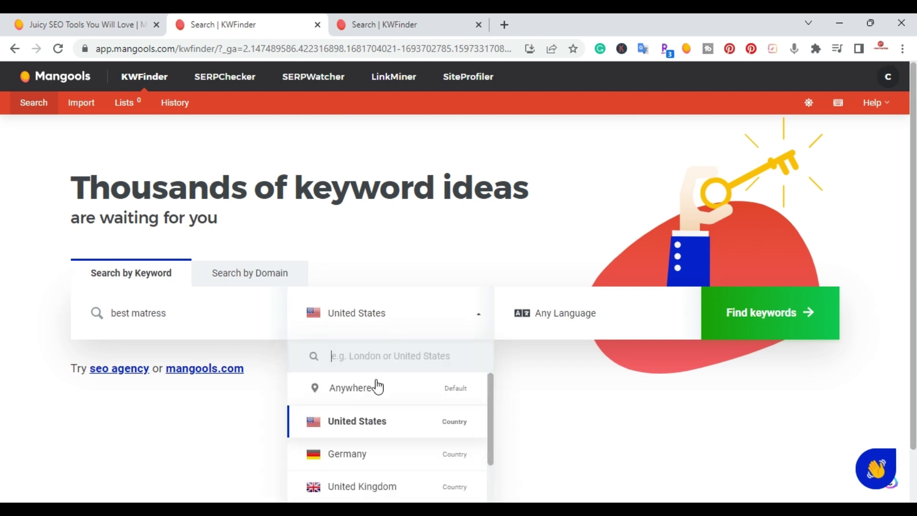
{"action": "scroll", "coordinate": [377, 389], "scroll_direction": "down", "scroll_amount": 5}
{"action": "scroll", "coordinate": [377, 394], "scroll_direction": "up", "scroll_amount": 3}
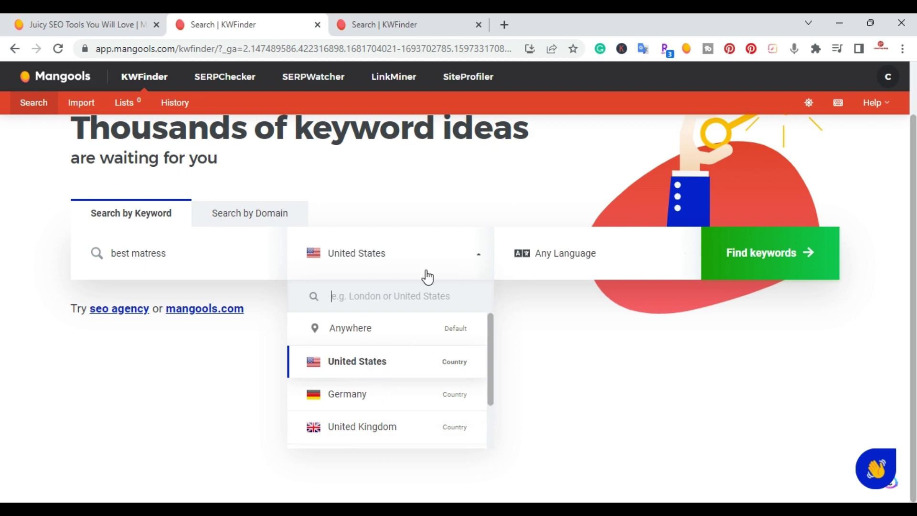
{"action": "left_click", "coordinate": [464, 202]}
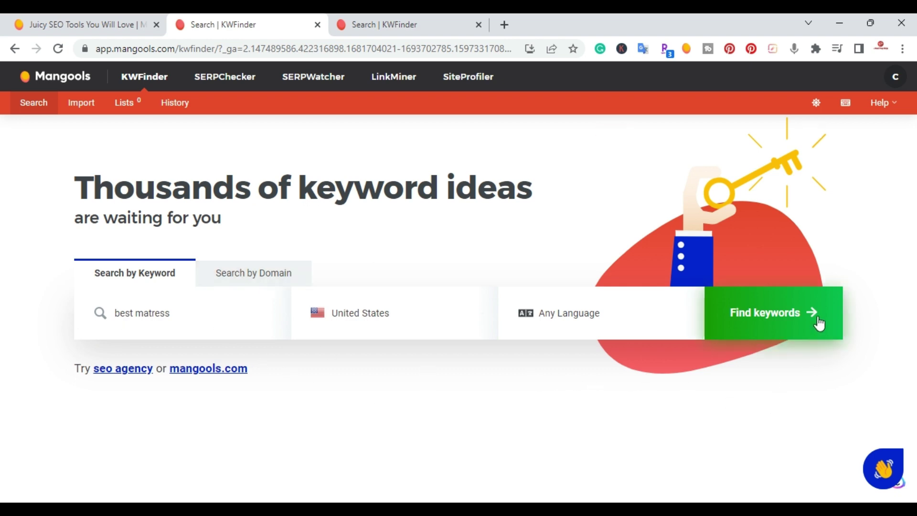
{"action": "left_click", "coordinate": [762, 316]}
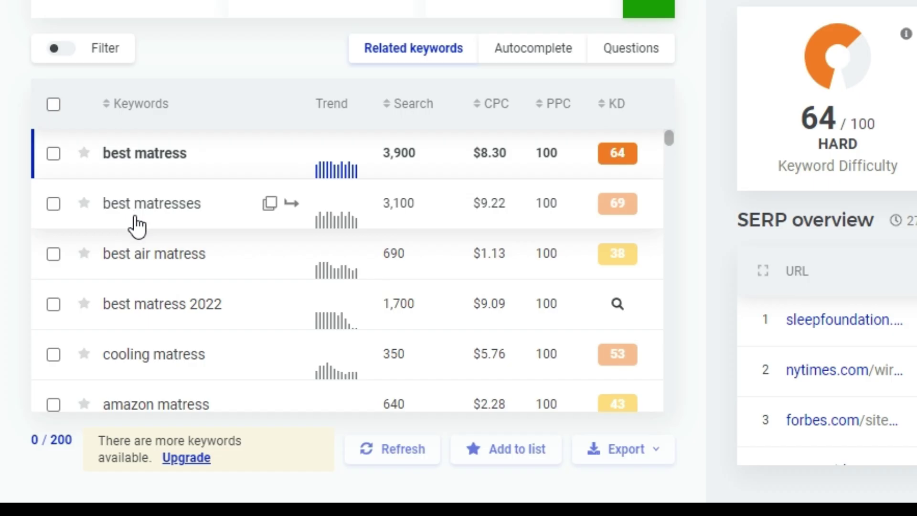
Review the CPC and PPC column explanations and sort the related keywords by keyword difficulty in ascending order.
{"action": "scroll", "coordinate": [87, 315], "scroll_direction": "down", "scroll_amount": 5}
{"action": "scroll", "coordinate": [136, 227], "scroll_direction": "up", "scroll_amount": 5}
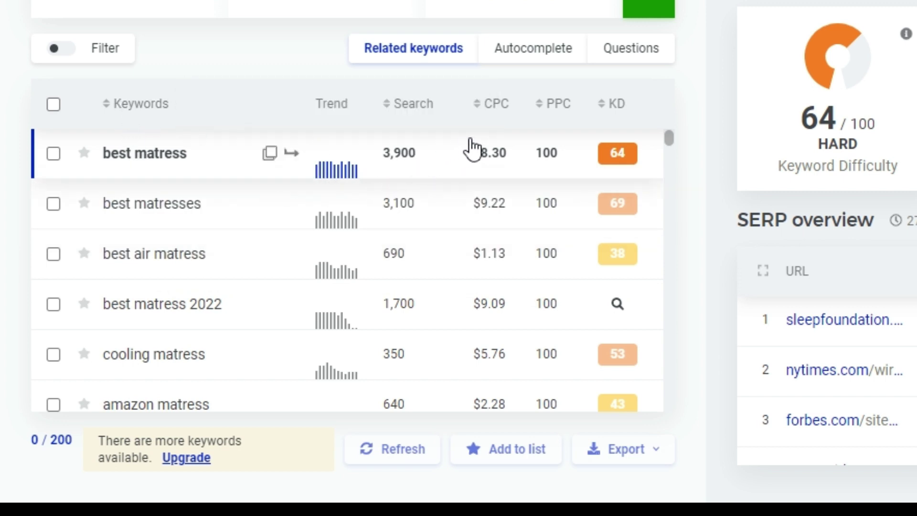
{"action": "mouse_move", "coordinate": [493, 108]}
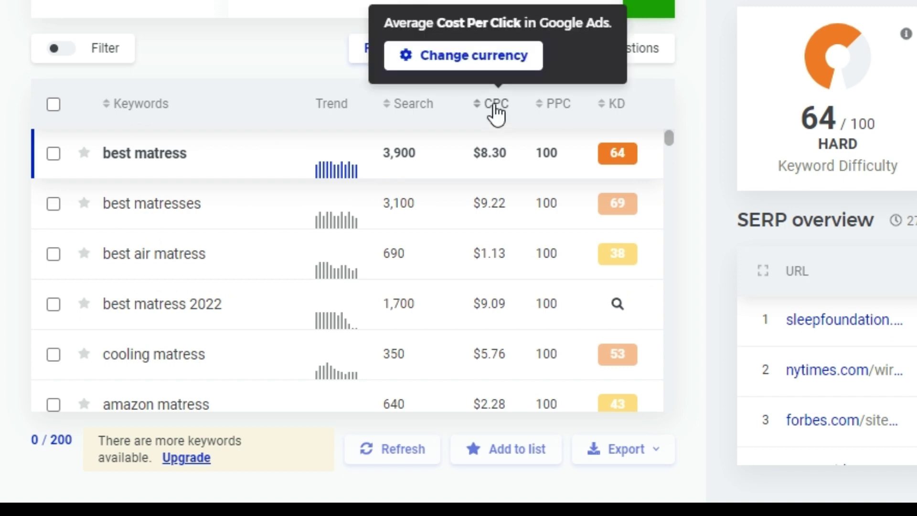
{"action": "mouse_move", "coordinate": [555, 120]}
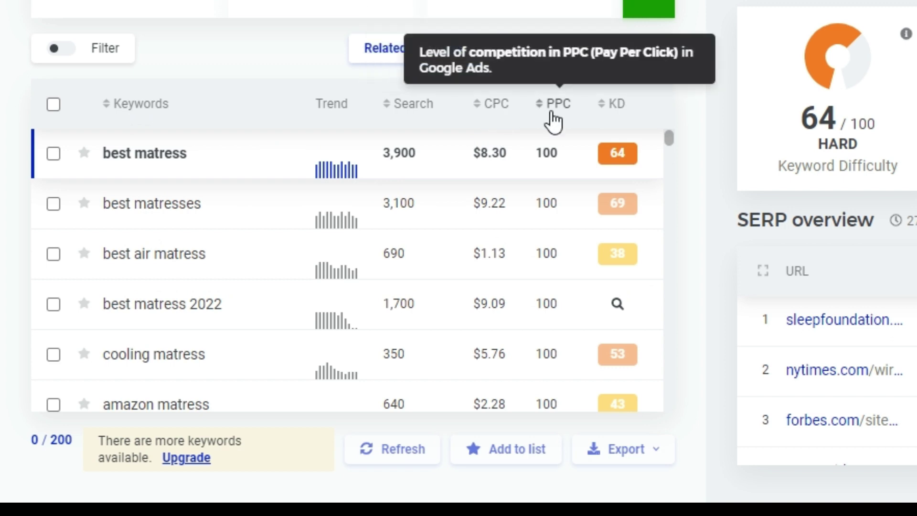
{"action": "left_click", "coordinate": [617, 111]}
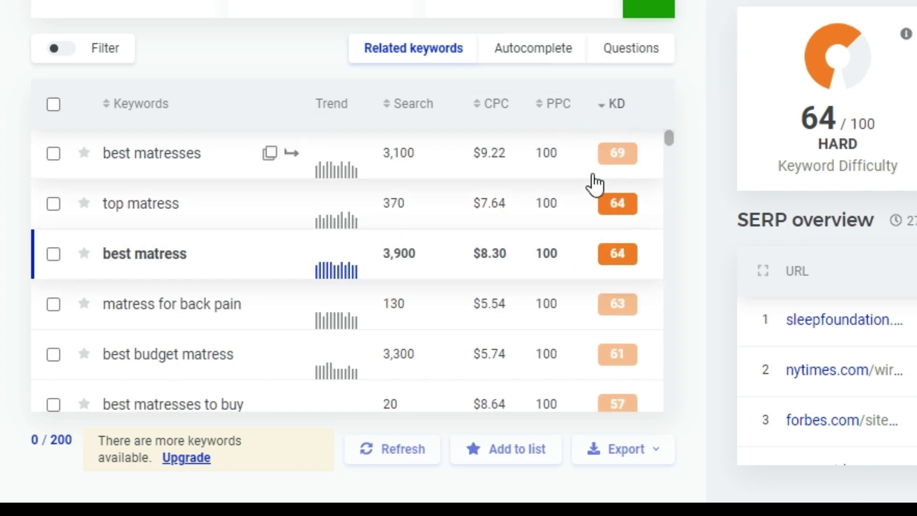
{"action": "left_click", "coordinate": [616, 110]}
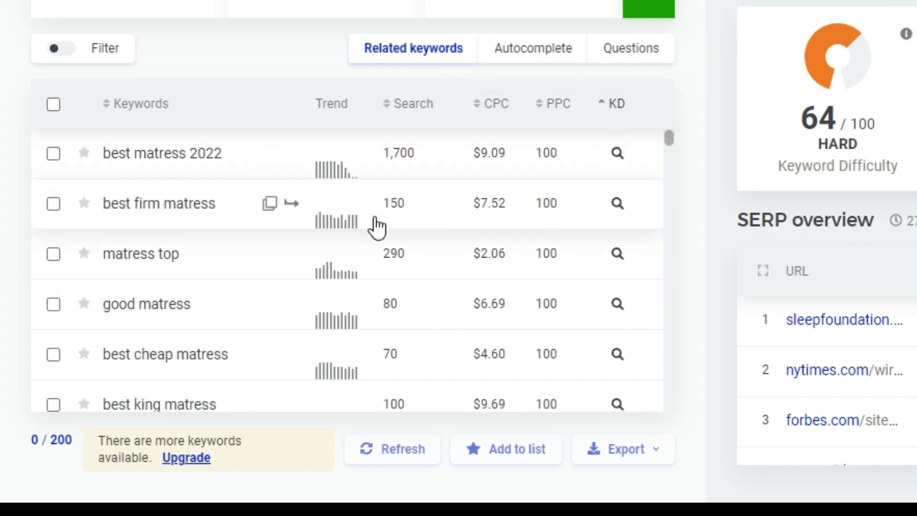
Look up the keyword difficulty of "best costco matress" in the related keywords list.
{"action": "scroll", "coordinate": [540, 209], "scroll_direction": "down", "scroll_amount": 2}
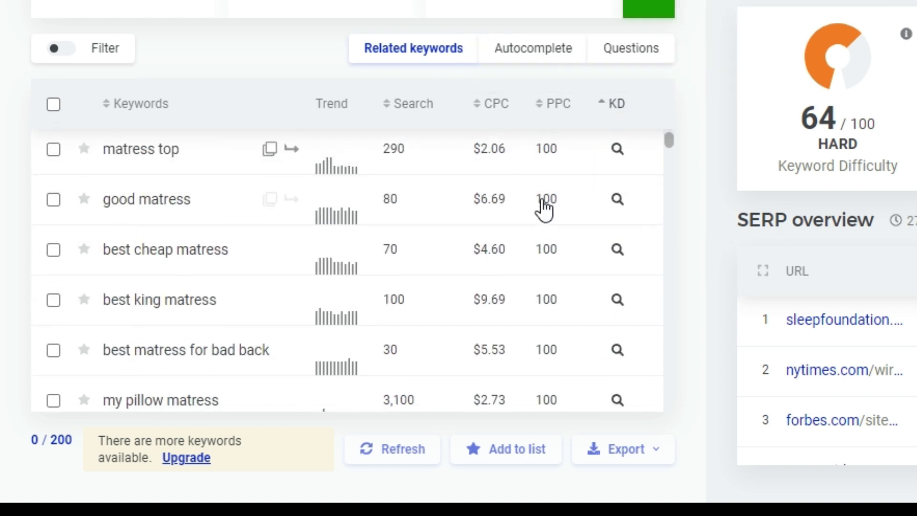
{"action": "scroll", "coordinate": [542, 208], "scroll_direction": "up", "scroll_amount": 2}
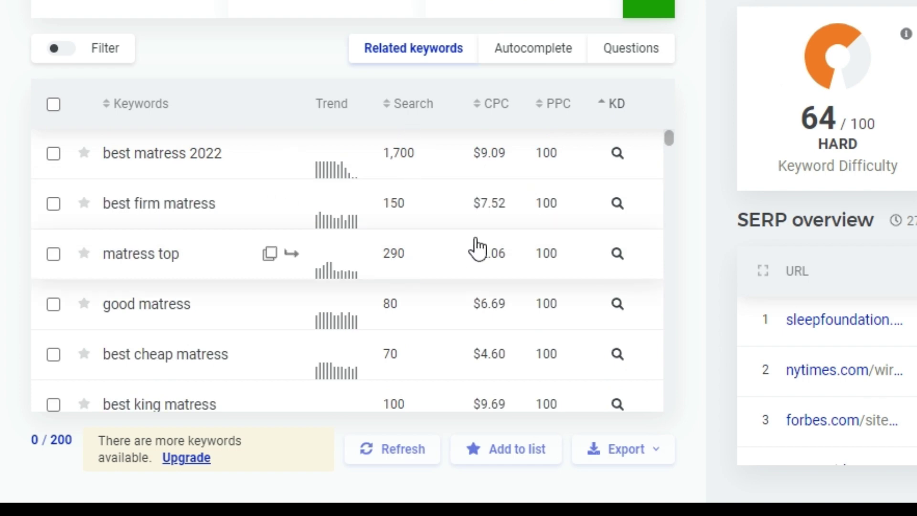
{"action": "scroll", "coordinate": [532, 247], "scroll_direction": "down", "scroll_amount": 10}
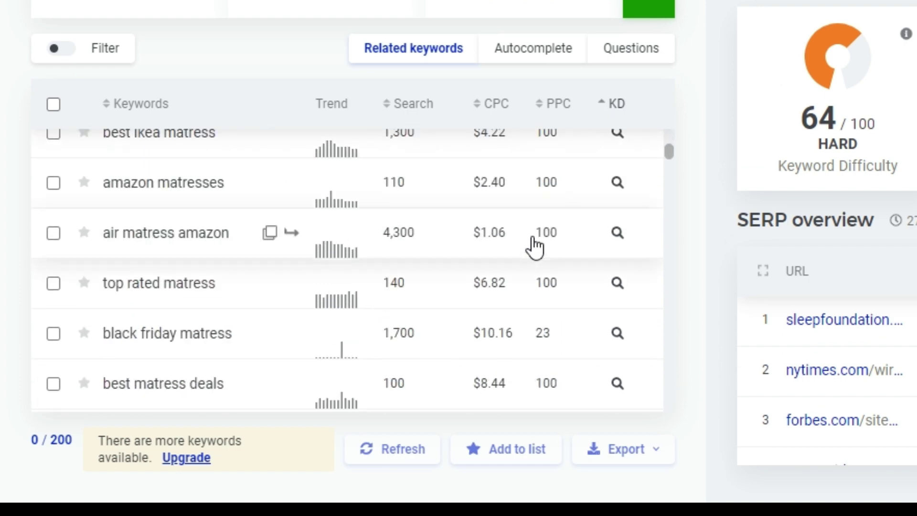
{"action": "scroll", "coordinate": [529, 260], "scroll_direction": "down", "scroll_amount": 20}
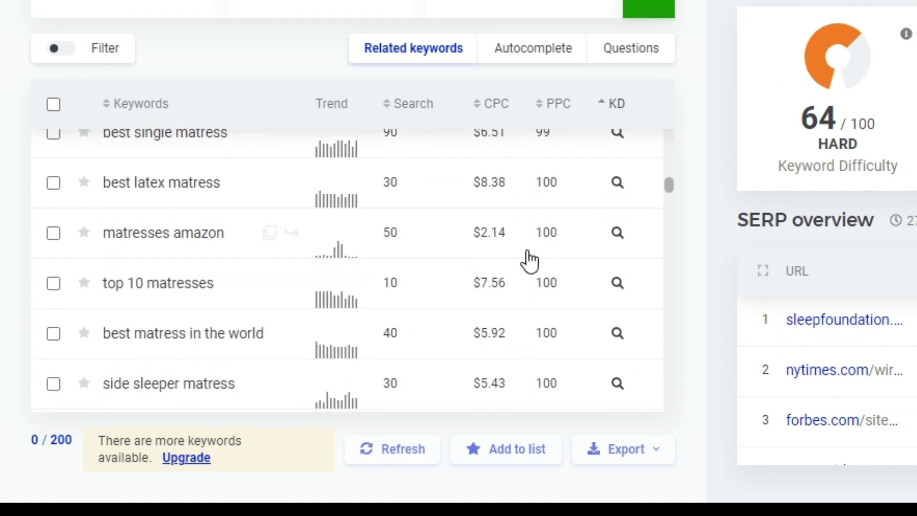
{"action": "scroll", "coordinate": [529, 260], "scroll_direction": "down", "scroll_amount": 15}
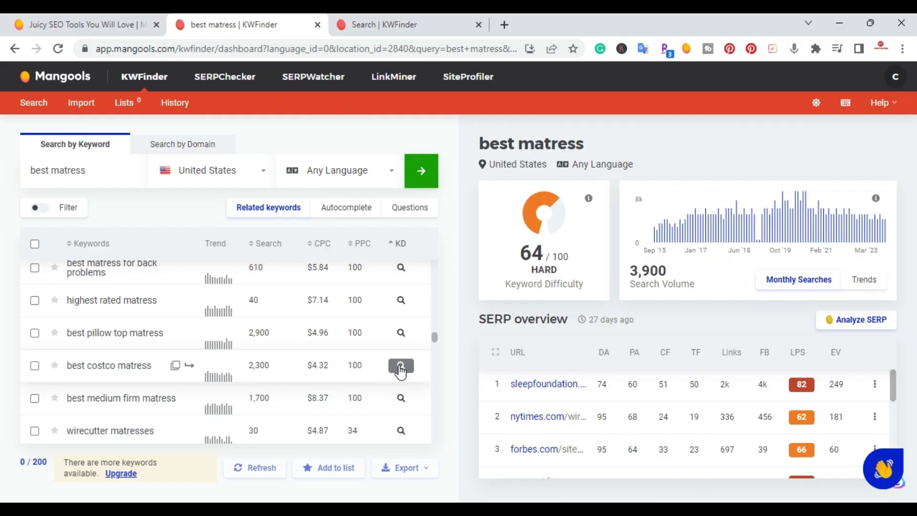
{"action": "left_click", "coordinate": [400, 367]}
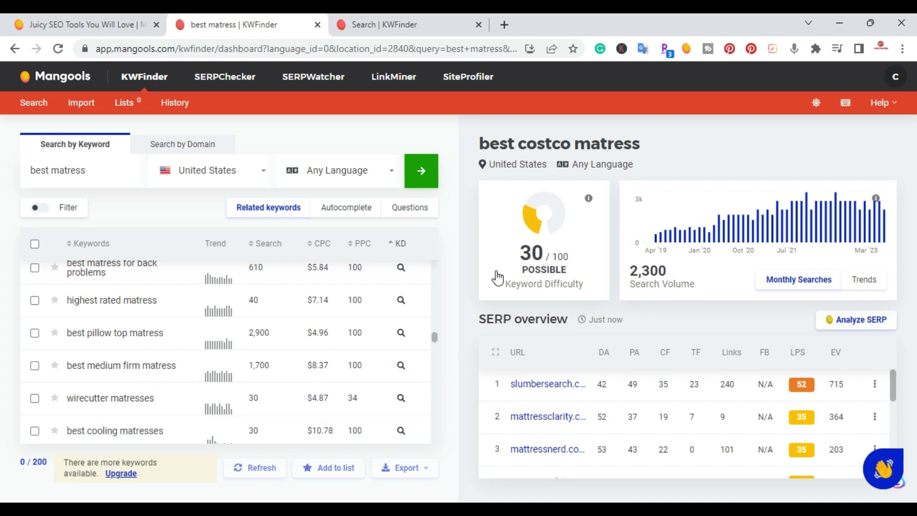
Find the related keywords with known low difficulty and load the details of "best camping matress".
{"action": "scroll", "coordinate": [415, 363], "scroll_direction": "down", "scroll_amount": 20}
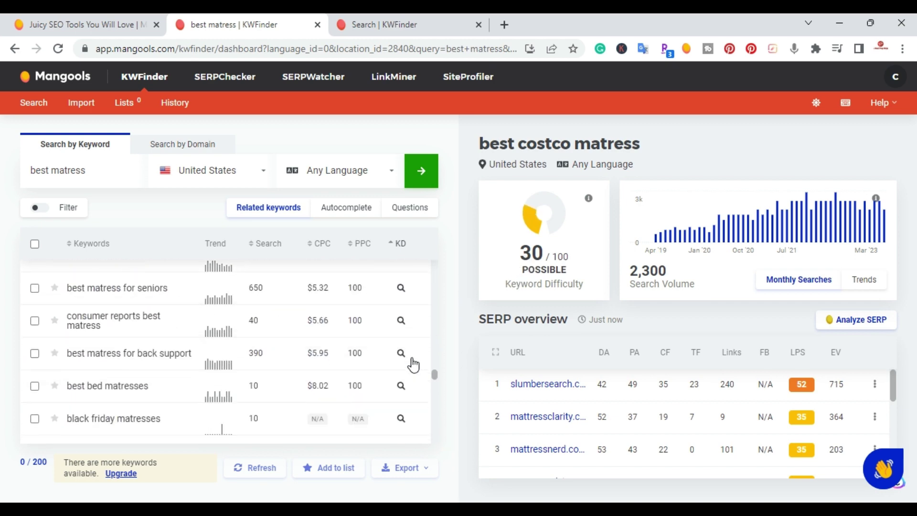
{"action": "scroll", "coordinate": [410, 364], "scroll_direction": "down", "scroll_amount": 5}
{"action": "scroll", "coordinate": [409, 364], "scroll_direction": "up", "scroll_amount": 2}
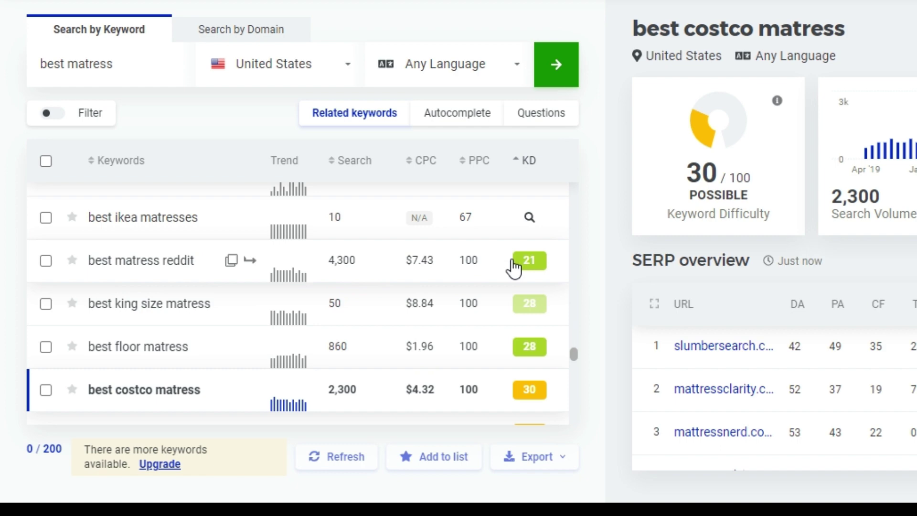
{"action": "mouse_move", "coordinate": [537, 274]}
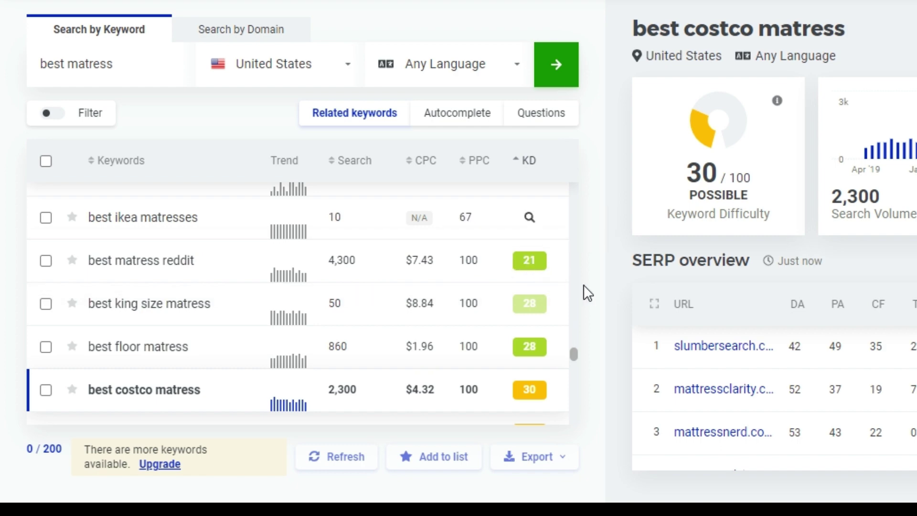
{"action": "scroll", "coordinate": [559, 338], "scroll_direction": "down", "scroll_amount": 2}
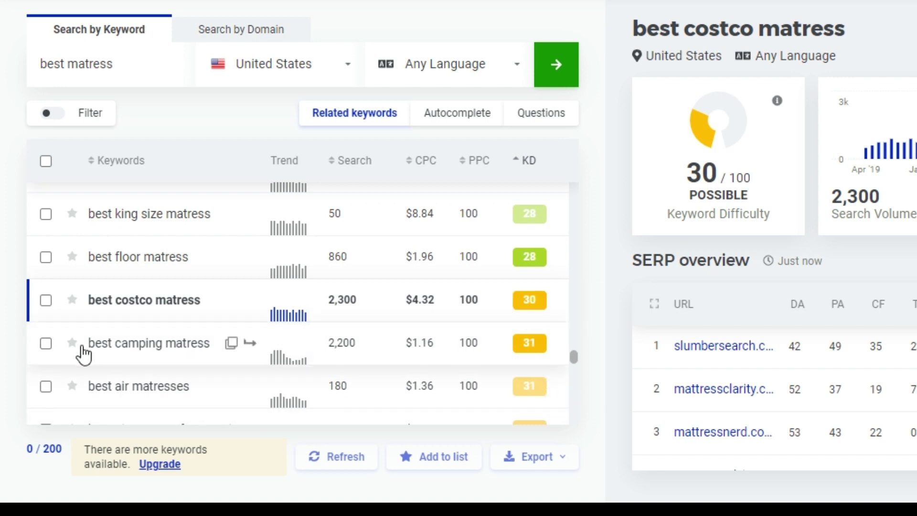
{"action": "left_click", "coordinate": [114, 352]}
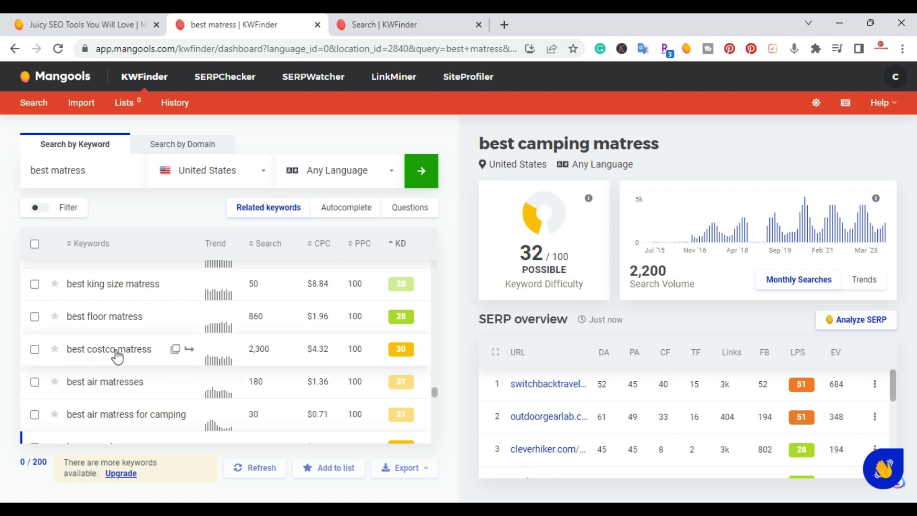
View the Keyword SEO Difficulty scale for "best camping matress" and close it again.
{"action": "scroll", "coordinate": [117, 356], "scroll_direction": "down", "scroll_amount": 2}
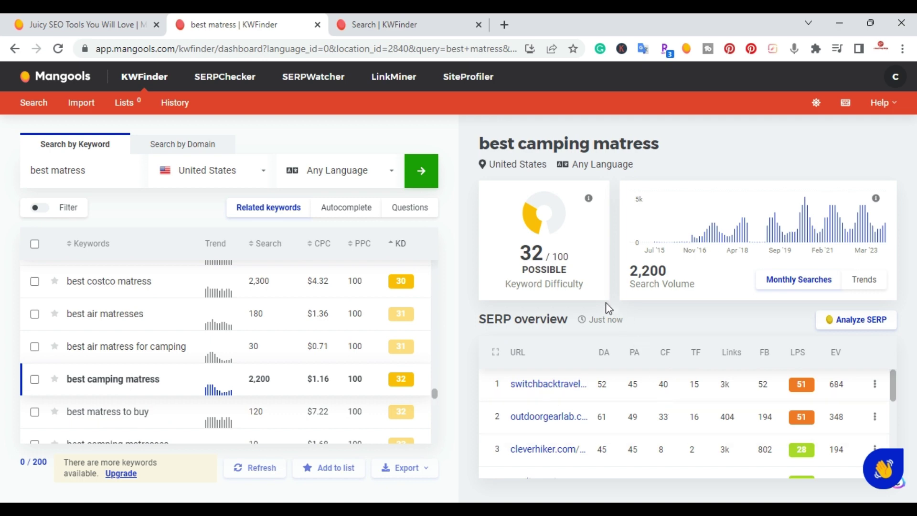
{"action": "left_click", "coordinate": [542, 242]}
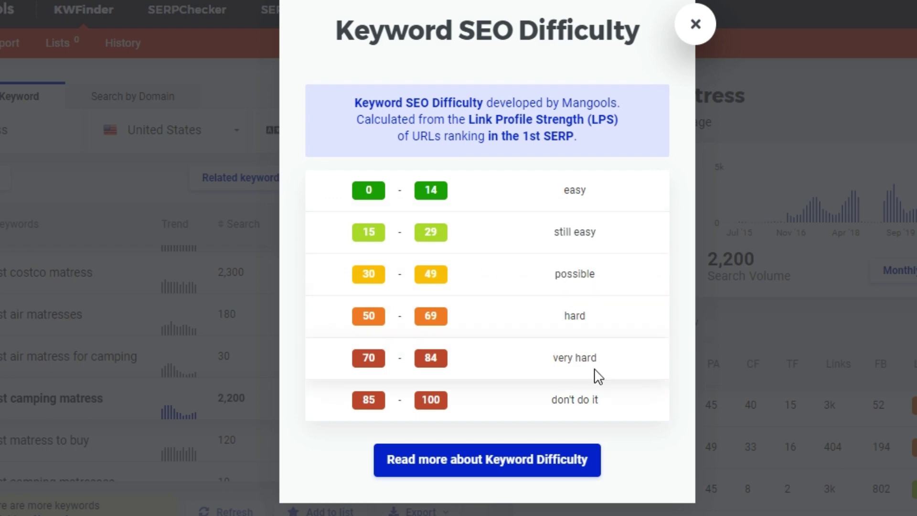
{"action": "left_click", "coordinate": [684, 32]}
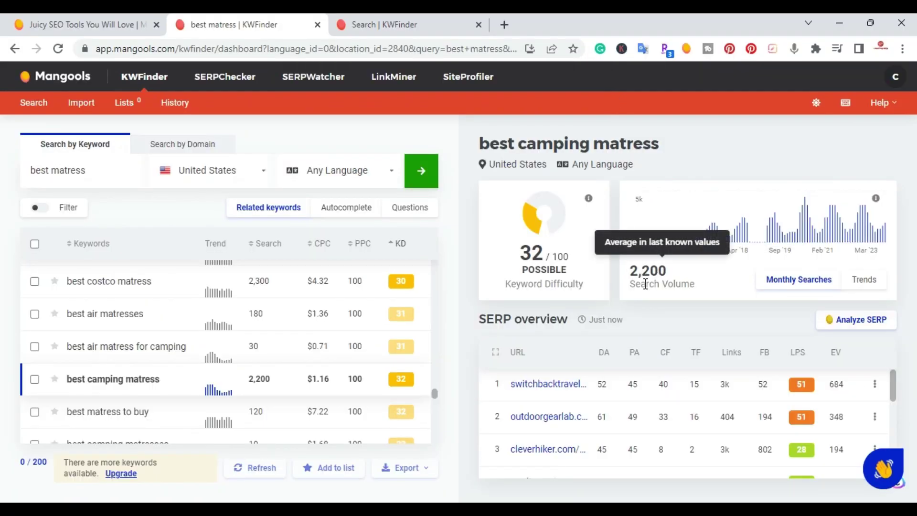
Examine the monthly search volume chart of "best camping matress" across several years.
{"action": "mouse_move", "coordinate": [737, 235]}
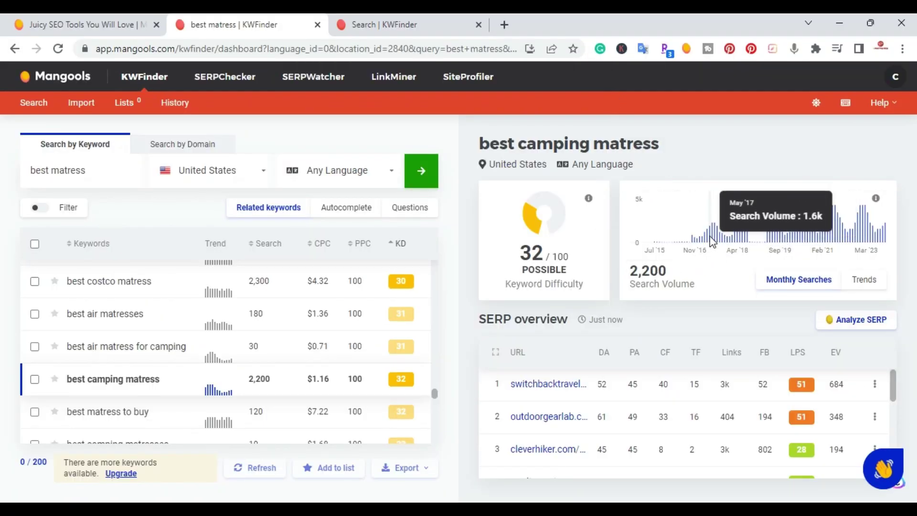
{"action": "mouse_move", "coordinate": [767, 241]}
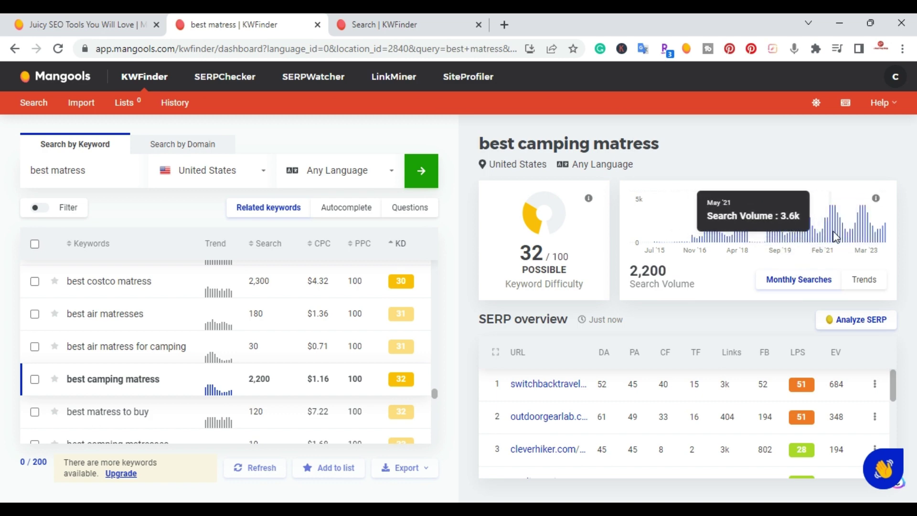
{"action": "mouse_move", "coordinate": [846, 217]}
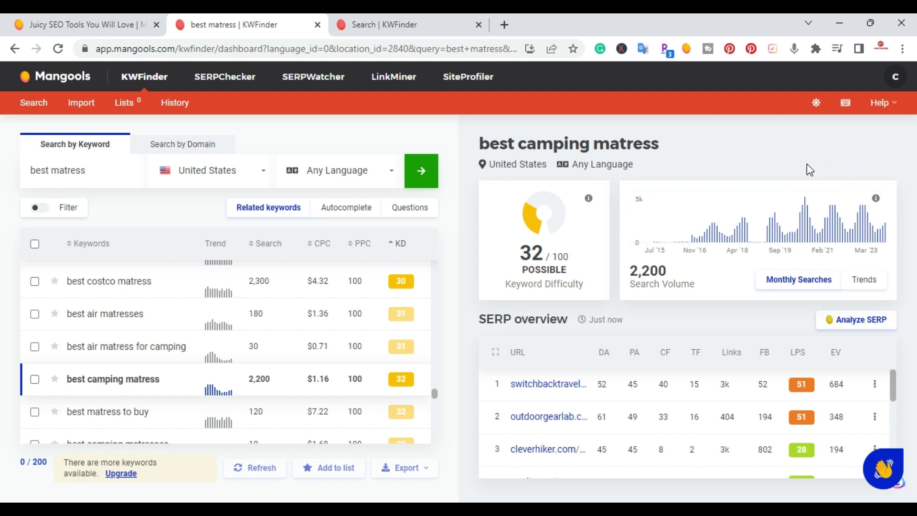
{"action": "mouse_move", "coordinate": [805, 201]}
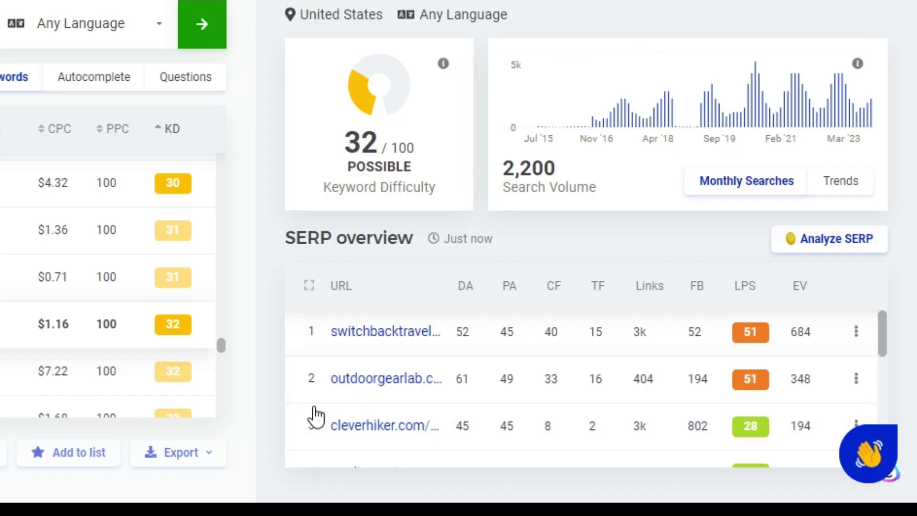
Examine the SERP overview's ranking pages and read the explanations of its DA, PA, CF, TF, Links, FB and LPS columns.
{"action": "scroll", "coordinate": [497, 442], "scroll_direction": "down", "scroll_amount": 4}
{"action": "scroll", "coordinate": [501, 445], "scroll_direction": "up", "scroll_amount": 4}
{"action": "mouse_move", "coordinate": [464, 290]}
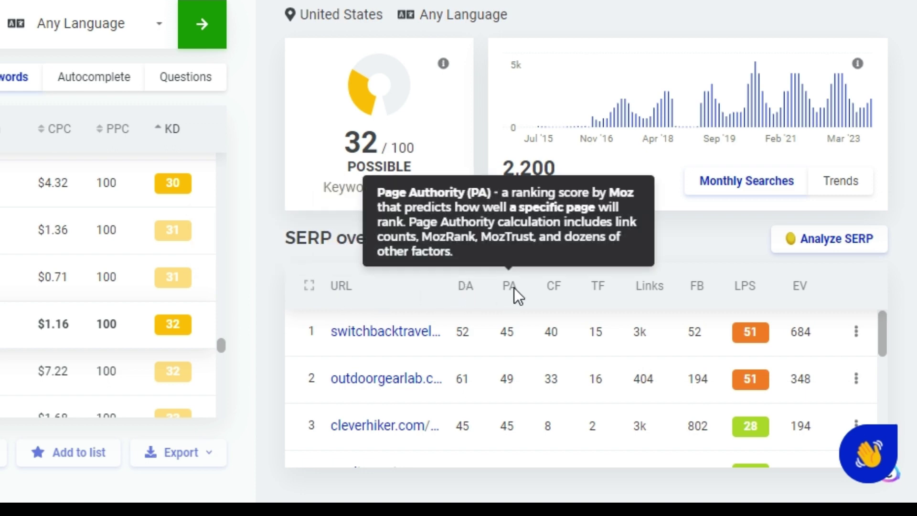
{"action": "mouse_move", "coordinate": [552, 285]}
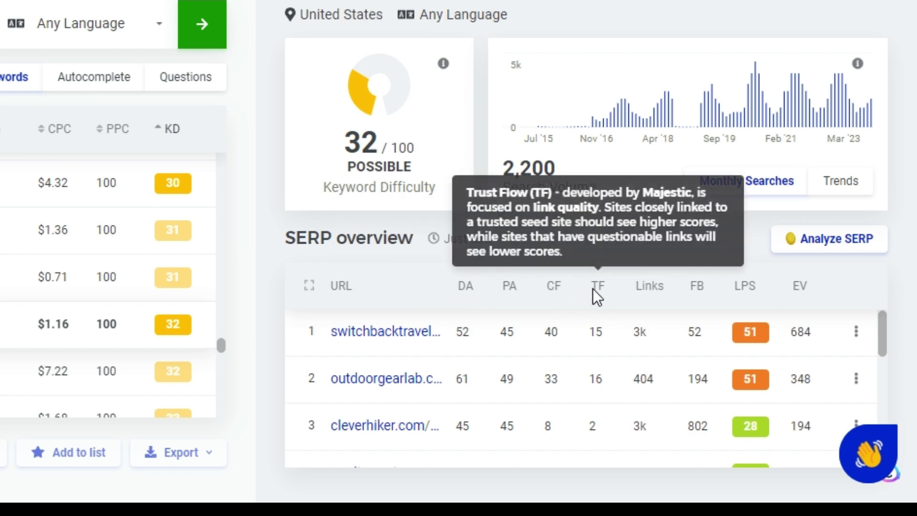
{"action": "mouse_move", "coordinate": [647, 286]}
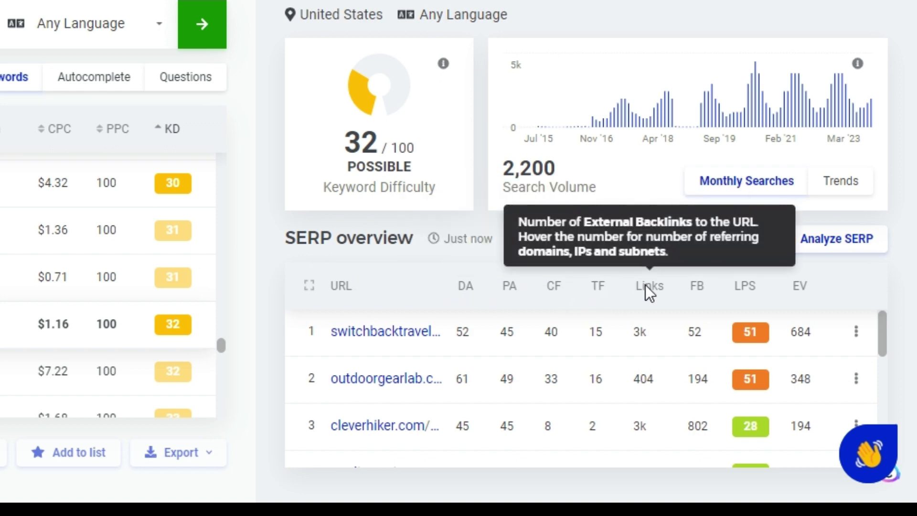
{"action": "mouse_move", "coordinate": [699, 288]}
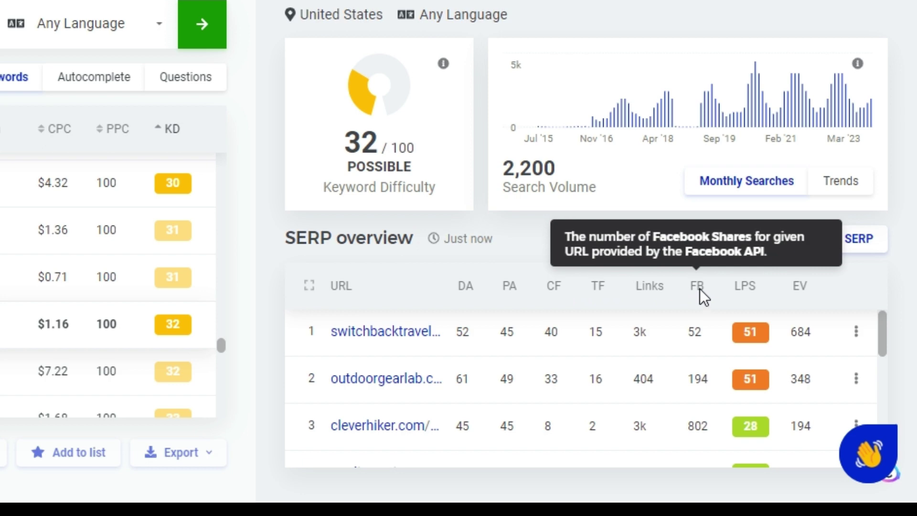
{"action": "mouse_move", "coordinate": [742, 286]}
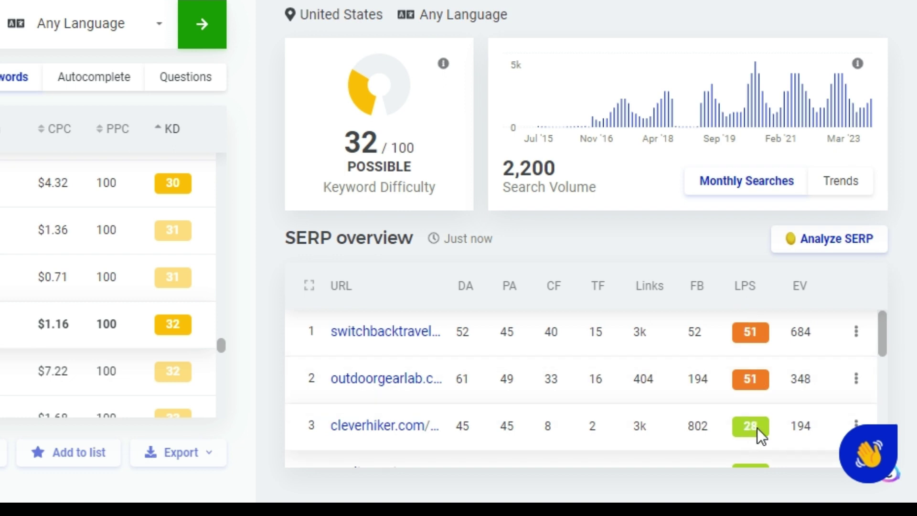
Open the cleverhiker.com ranking page from the SERP overview in a new tab and skim its camping mattress guide.
{"action": "right_click", "coordinate": [394, 435]}
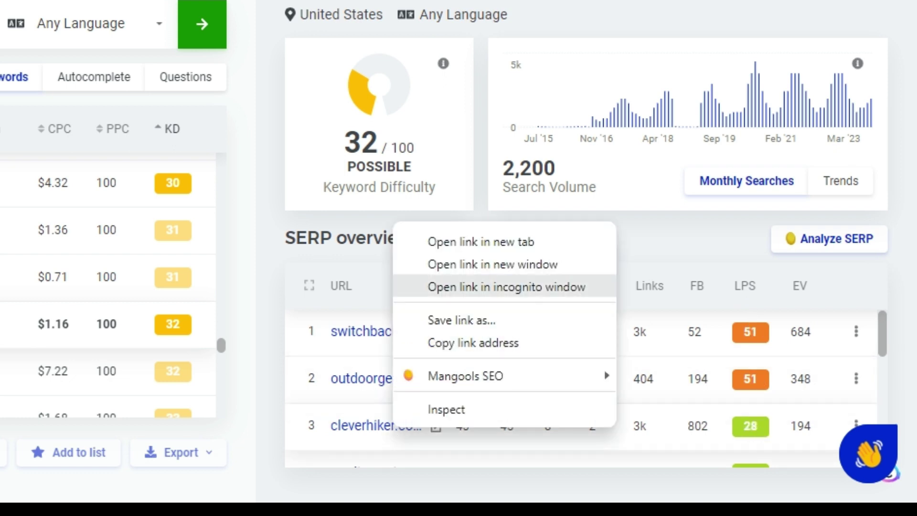
{"action": "left_click", "coordinate": [481, 239]}
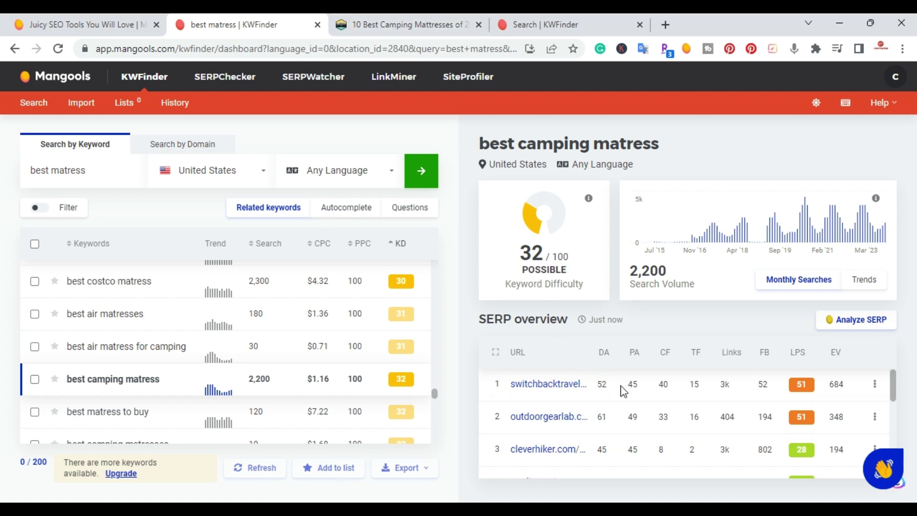
{"action": "scroll", "coordinate": [688, 412], "scroll_direction": "down", "scroll_amount": 3}
{"action": "scroll", "coordinate": [715, 412], "scroll_direction": "up", "scroll_amount": 3}
{"action": "left_click", "coordinate": [406, 24]}
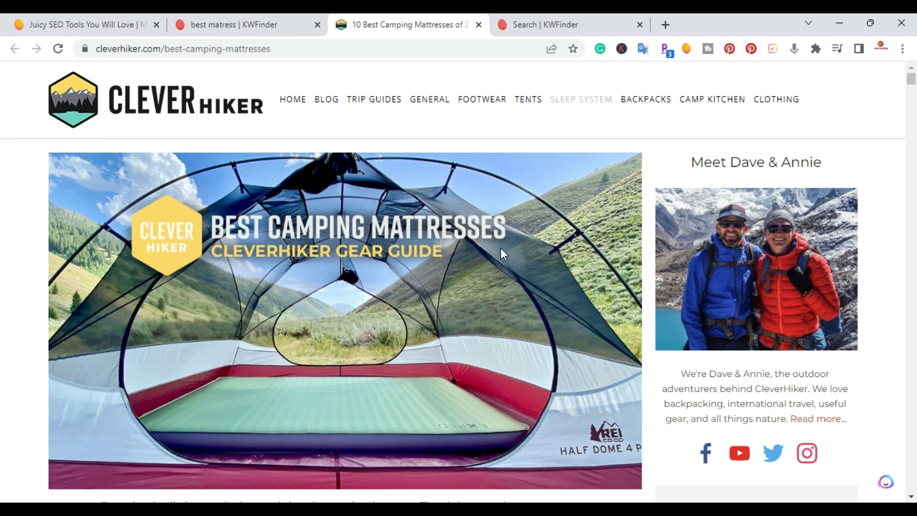
{"action": "scroll", "coordinate": [507, 288], "scroll_direction": "down", "scroll_amount": 6}
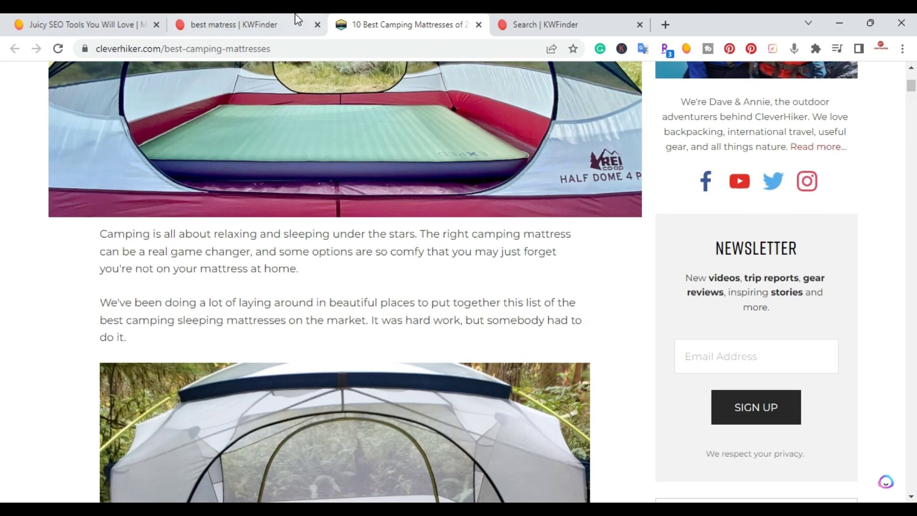
Return to the KWFinder results and review the pages ranking for "best camping matress".
{"action": "left_click", "coordinate": [258, 25]}
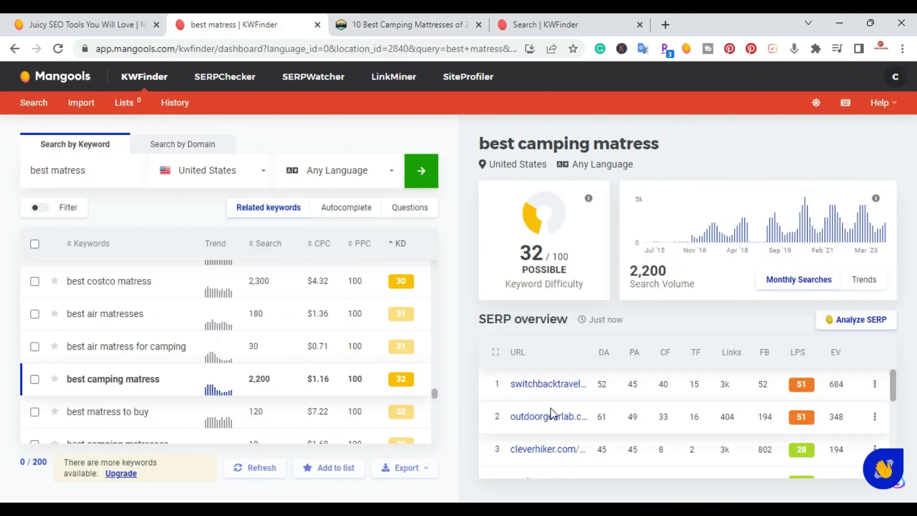
{"action": "scroll", "coordinate": [556, 410], "scroll_direction": "down", "scroll_amount": 3}
{"action": "scroll", "coordinate": [580, 411], "scroll_direction": "up", "scroll_amount": 2}
{"action": "scroll", "coordinate": [579, 406], "scroll_direction": "up", "scroll_amount": 2}
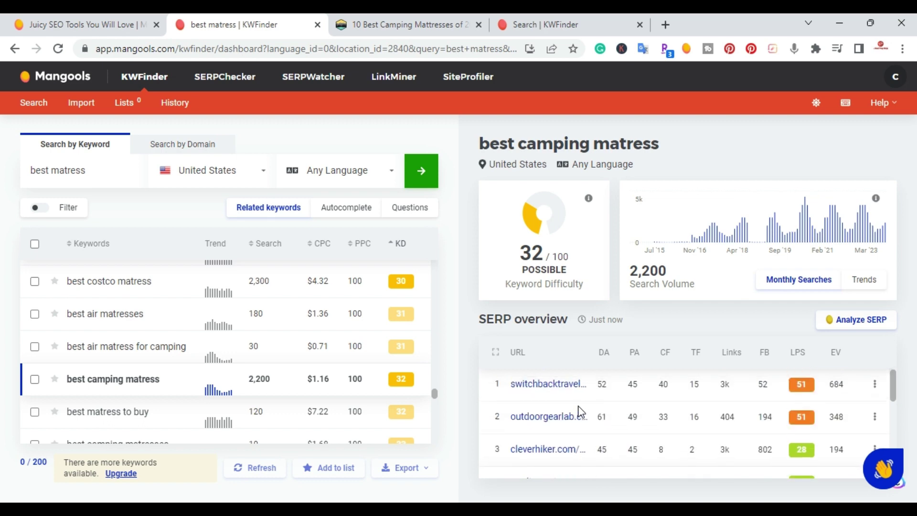
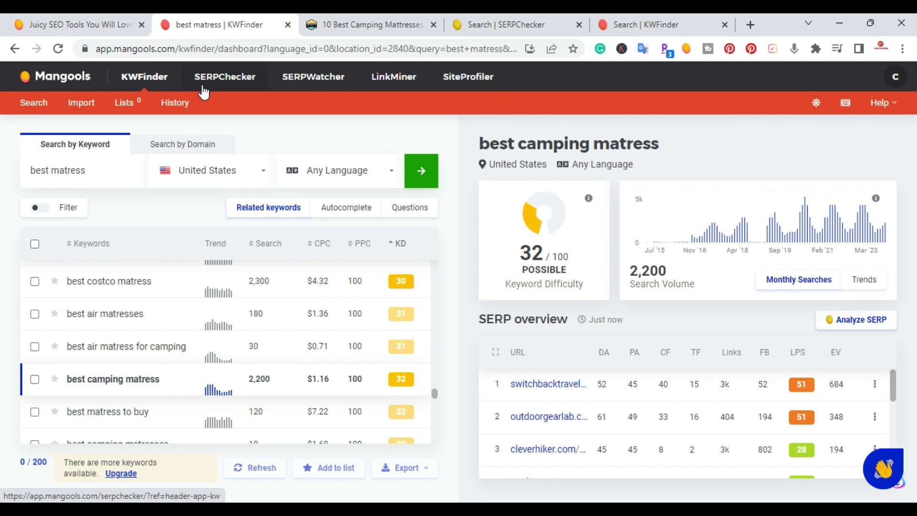
Analyze the SERP for "best camping matress" in SERPChecker with location United States and platform Desktop.
{"action": "left_click", "coordinate": [483, 23]}
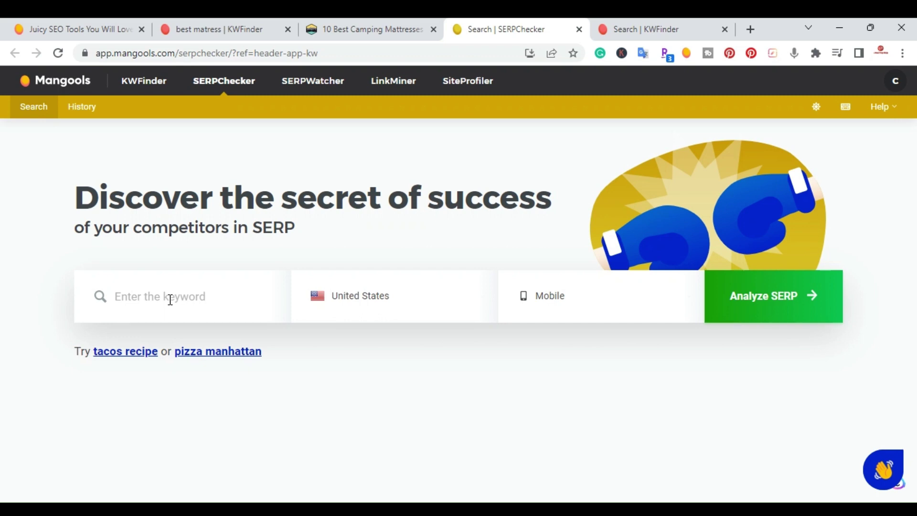
{"action": "right_click", "coordinate": [170, 299]}
{"action": "left_click", "coordinate": [200, 155]}
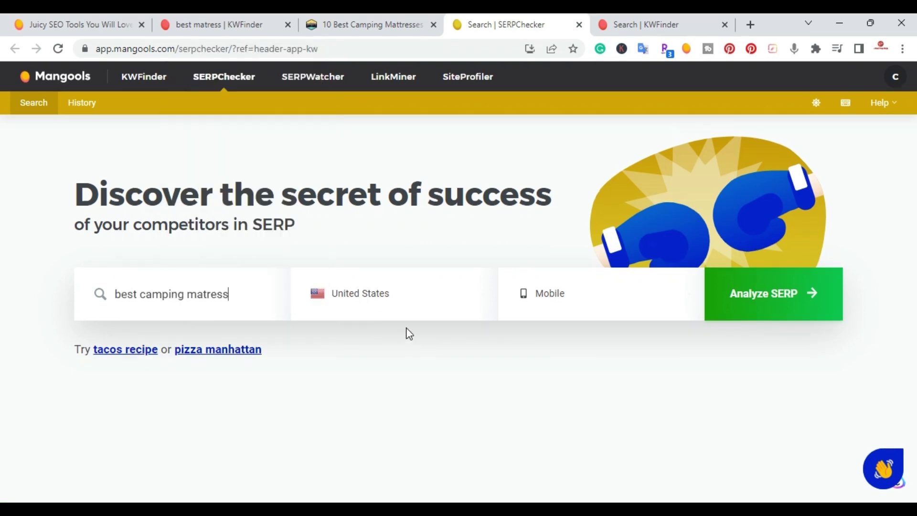
{"action": "left_click", "coordinate": [588, 303]}
{"action": "left_click", "coordinate": [578, 340]}
{"action": "left_click", "coordinate": [762, 300]}
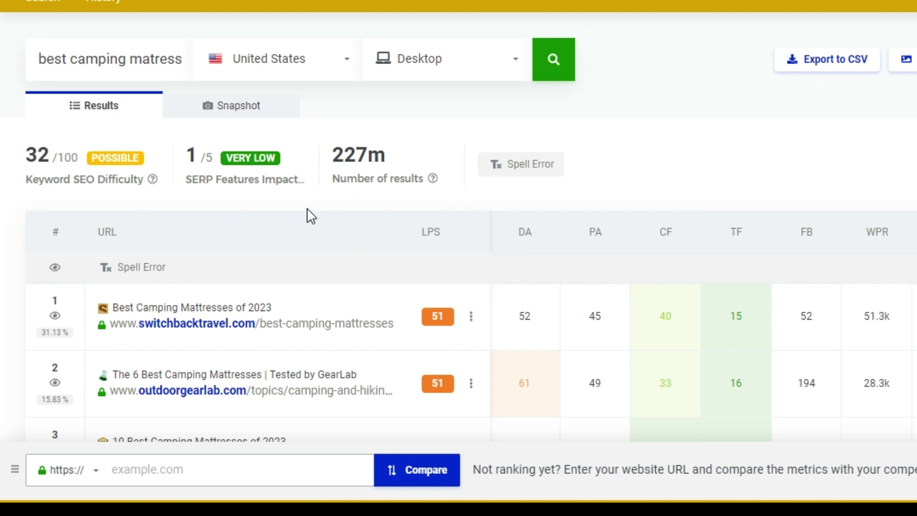
Examine the ranking pages' visibility shares, link profile strength and authority metrics, and compare them with the untamedspace.com page.
{"action": "scroll", "coordinate": [311, 216], "scroll_direction": "down", "scroll_amount": 2}
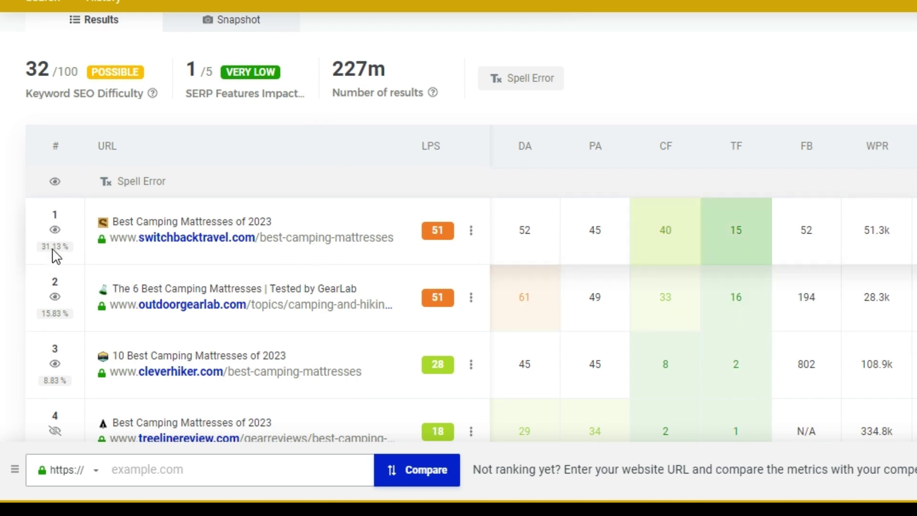
{"action": "mouse_move", "coordinate": [53, 236]}
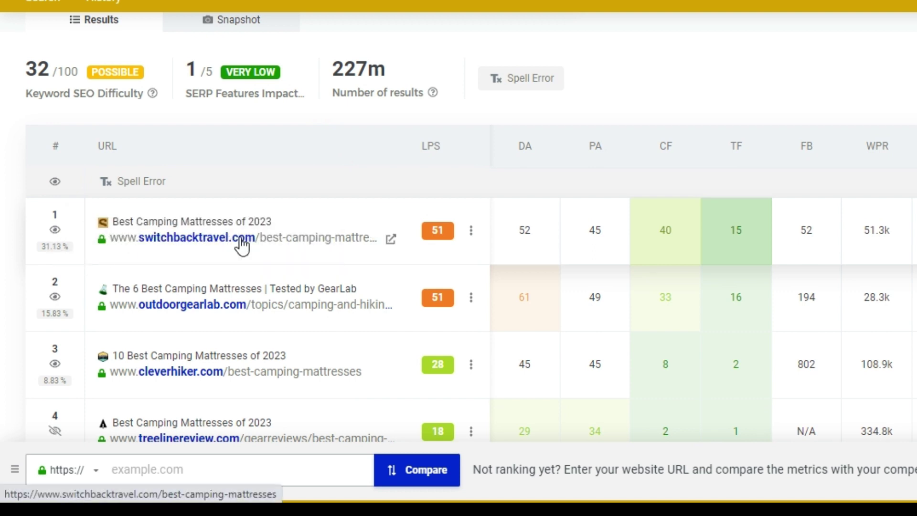
{"action": "mouse_move", "coordinate": [445, 162]}
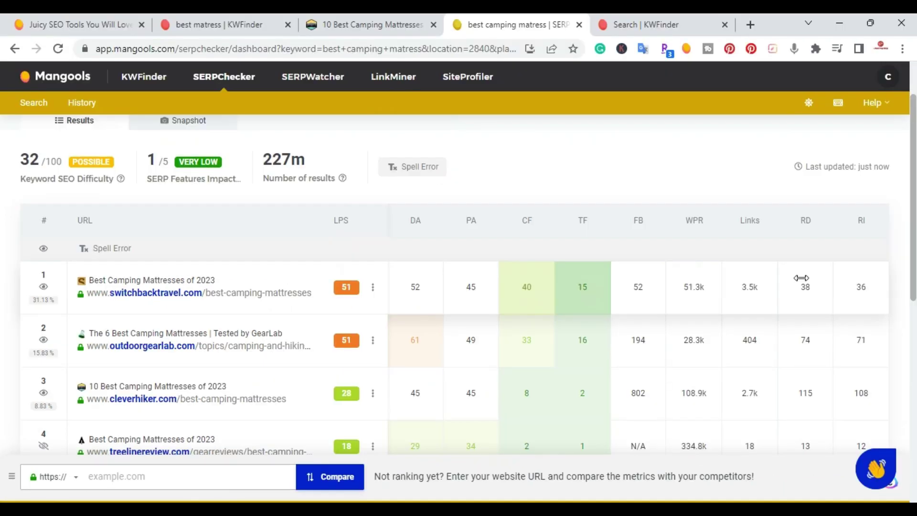
{"action": "scroll", "coordinate": [800, 283], "scroll_direction": "down", "scroll_amount": 2}
{"action": "scroll", "coordinate": [800, 283], "scroll_direction": "down", "scroll_amount": 4}
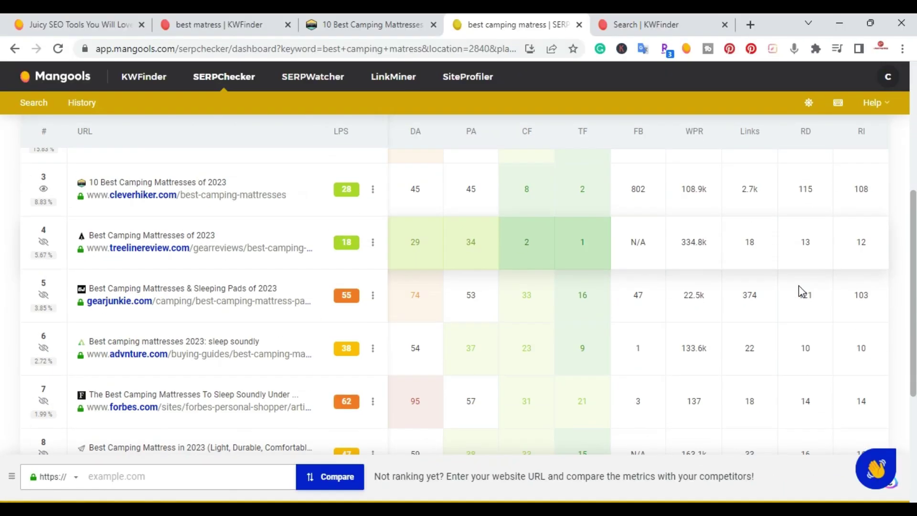
{"action": "scroll", "coordinate": [799, 286], "scroll_direction": "down", "scroll_amount": 3}
{"action": "scroll", "coordinate": [799, 286], "scroll_direction": "up", "scroll_amount": 9}
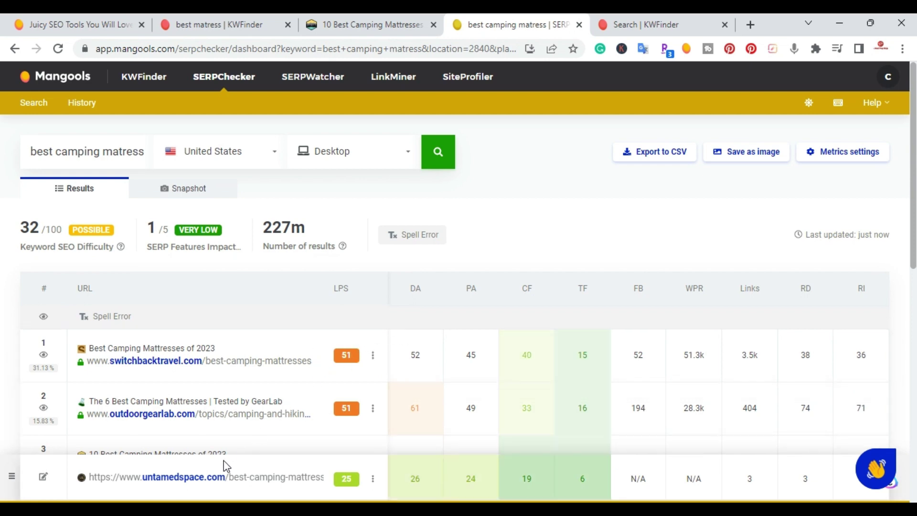
{"action": "scroll", "coordinate": [201, 382], "scroll_direction": "down", "scroll_amount": 4}
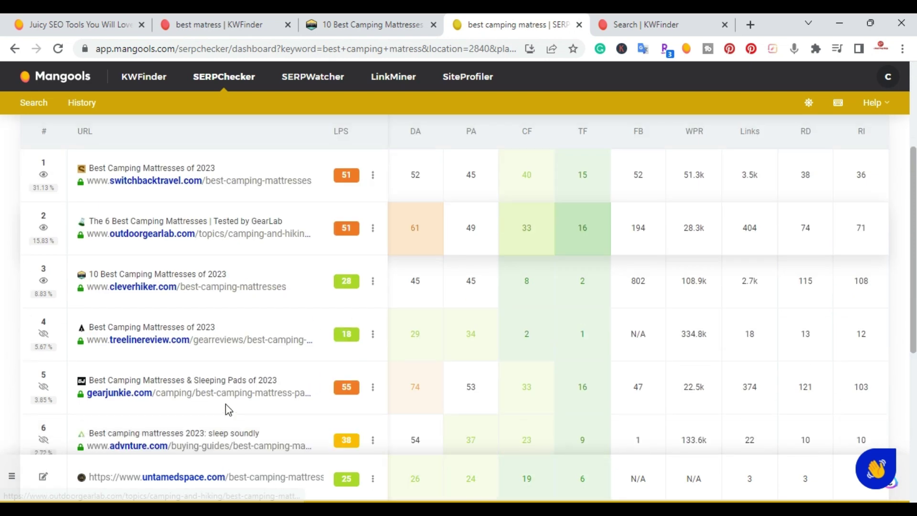
{"action": "scroll", "coordinate": [173, 336], "scroll_direction": "up", "scroll_amount": 1}
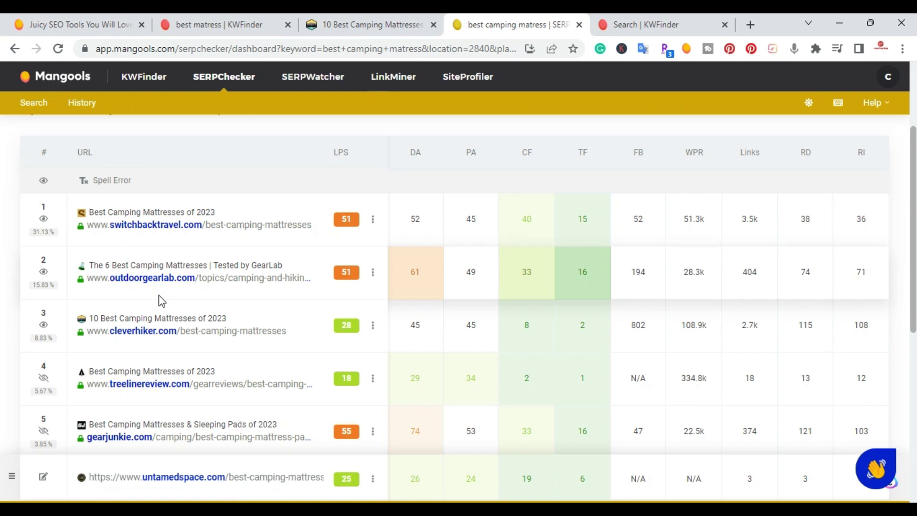
Open SERPWatcher in a new tab and start creating a new tracking.
{"action": "right_click", "coordinate": [315, 77]}
{"action": "left_click", "coordinate": [330, 88]}
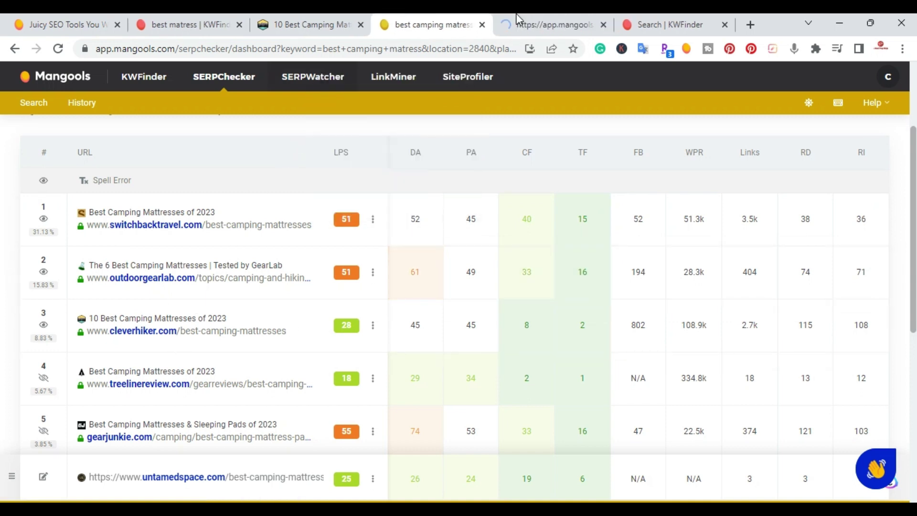
{"action": "left_click", "coordinate": [517, 19]}
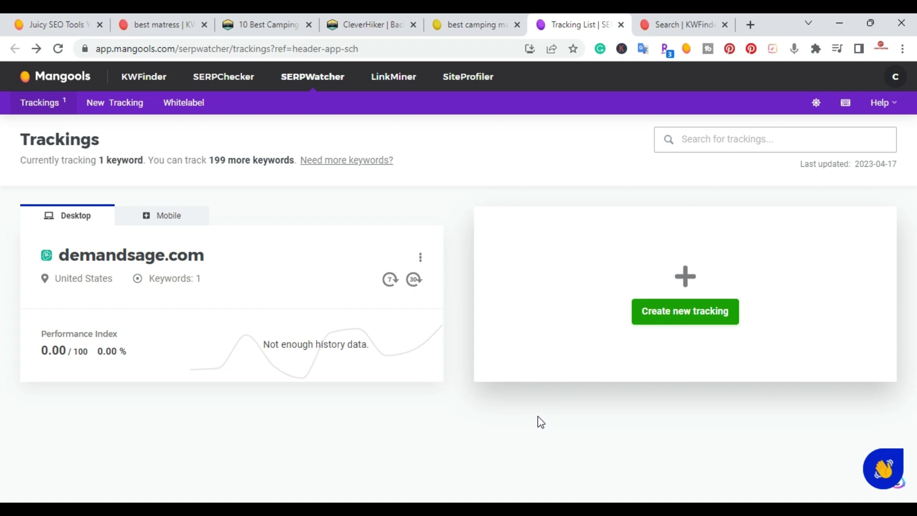
{"action": "left_click", "coordinate": [629, 319]}
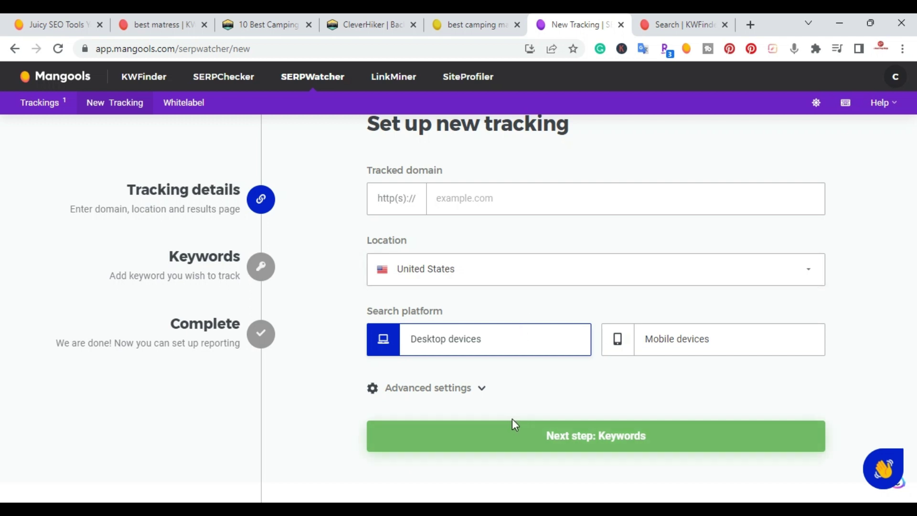
{"action": "left_click", "coordinate": [515, 199]}
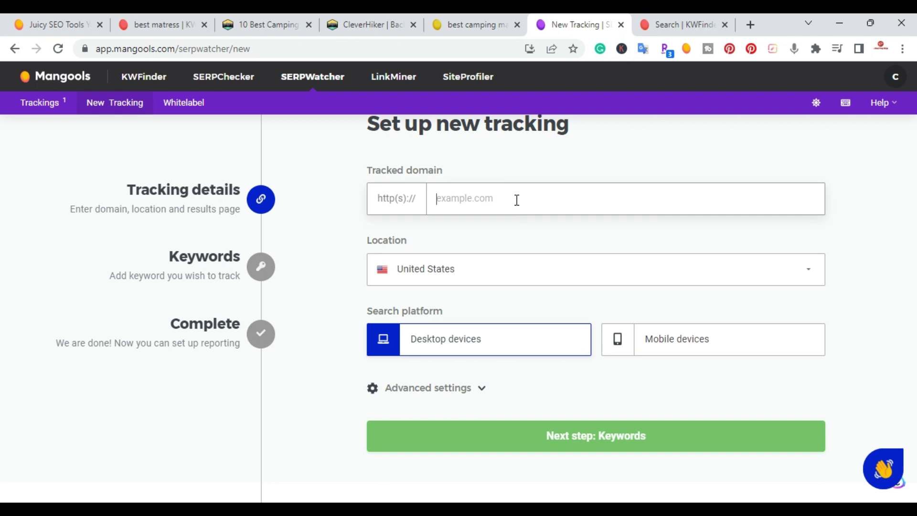
{"action": "left_click", "coordinate": [340, 23]}
{"action": "left_click", "coordinate": [122, 45]}
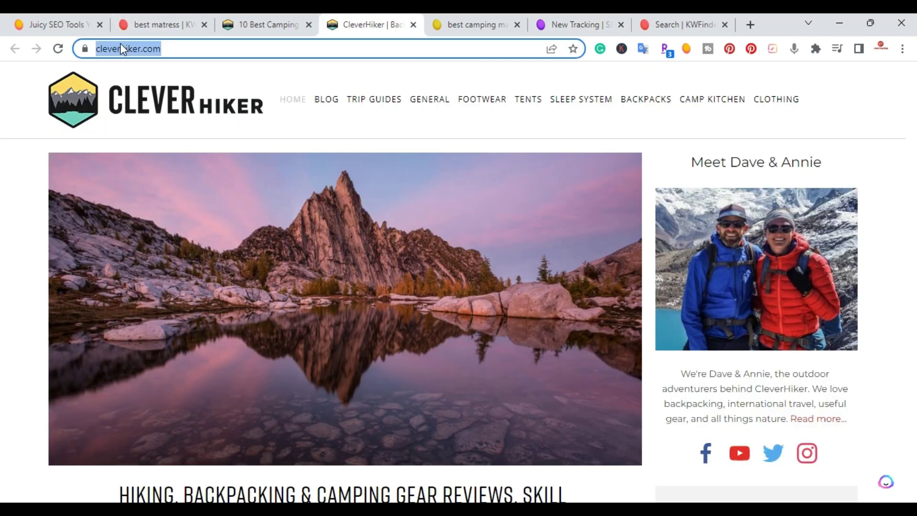
{"action": "left_click", "coordinate": [148, 43]}
{"action": "right_click", "coordinate": [180, 53]}
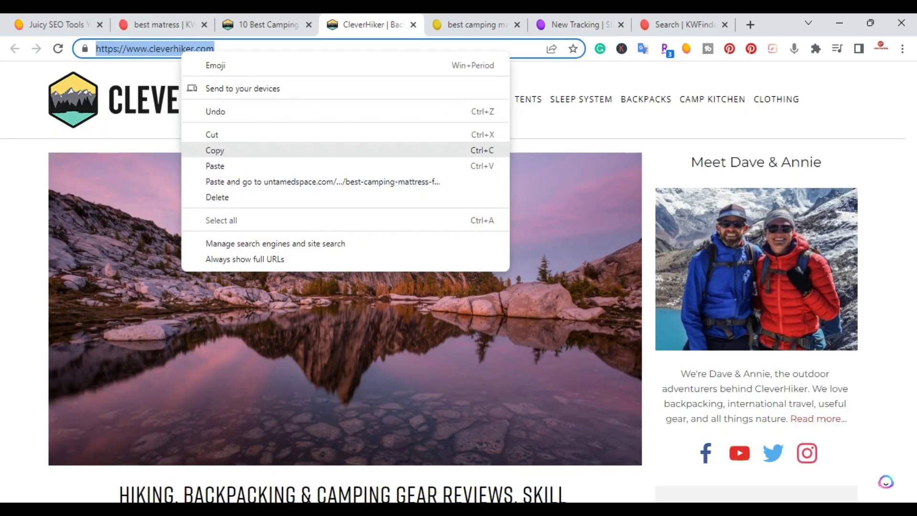
{"action": "left_click", "coordinate": [211, 149]}
{"action": "left_click", "coordinate": [587, 21]}
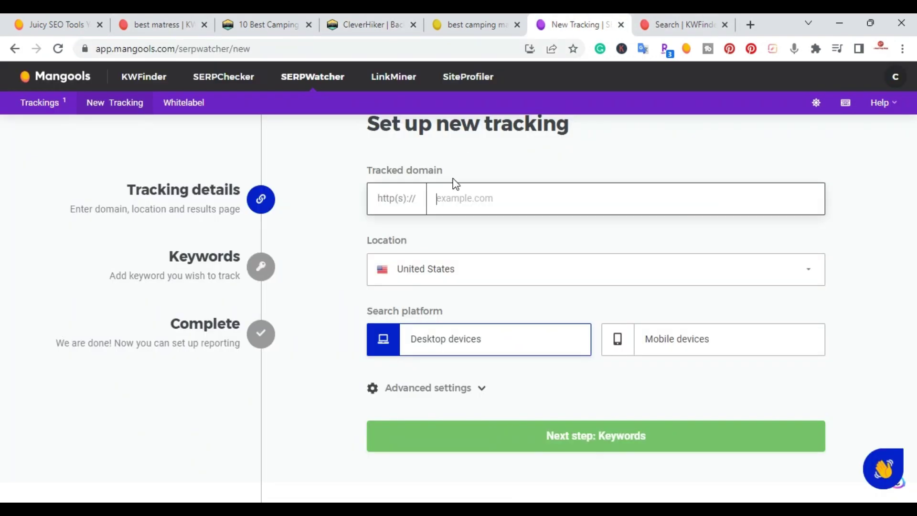
{"action": "right_click", "coordinate": [476, 192]}
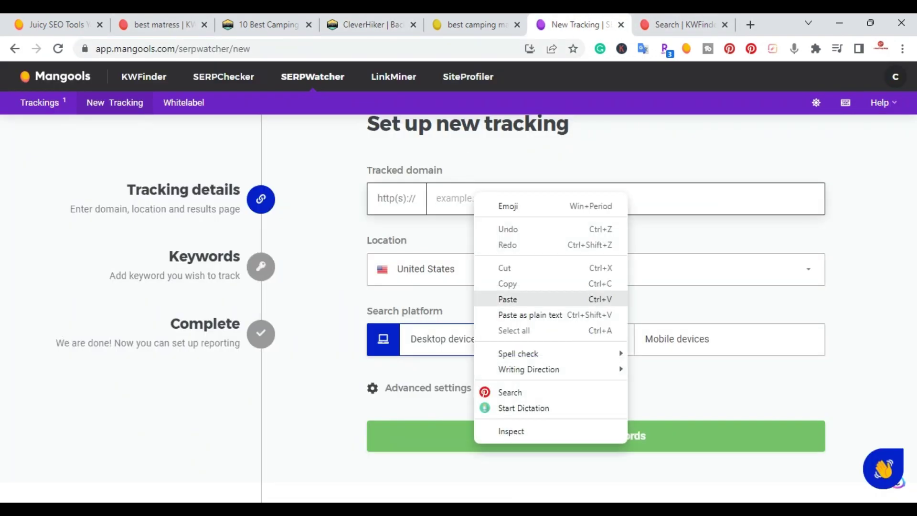
{"action": "left_click", "coordinate": [508, 299]}
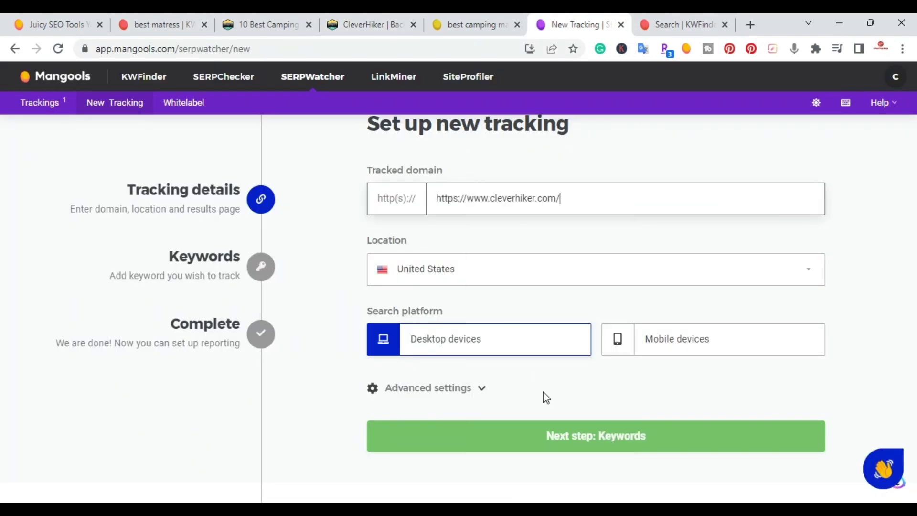
{"action": "left_click", "coordinate": [579, 436]}
Enter "best camping matress" as the keyword to track, correct its spelling to "best camping mattress", and review the tracking setup.
{"action": "scroll", "coordinate": [550, 334], "scroll_direction": "down", "scroll_amount": 2}
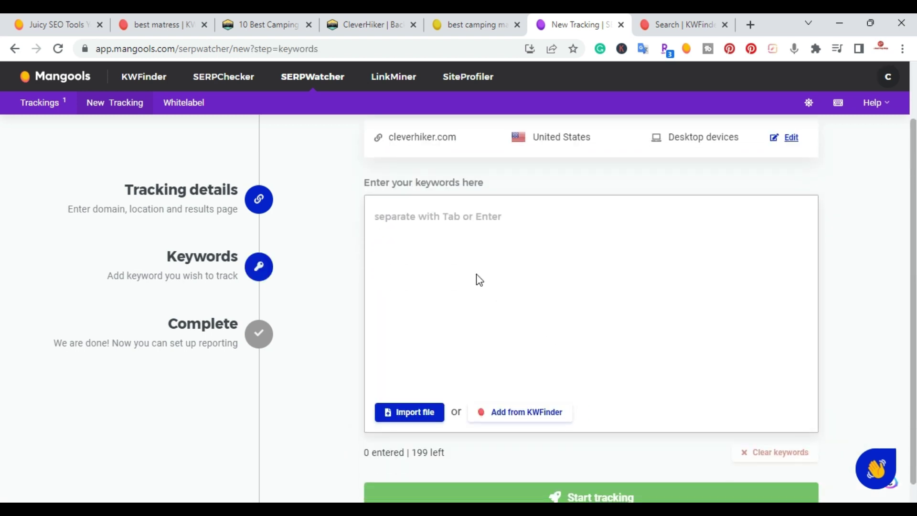
{"action": "left_click", "coordinate": [444, 216]}
{"action": "type", "text": "b"}
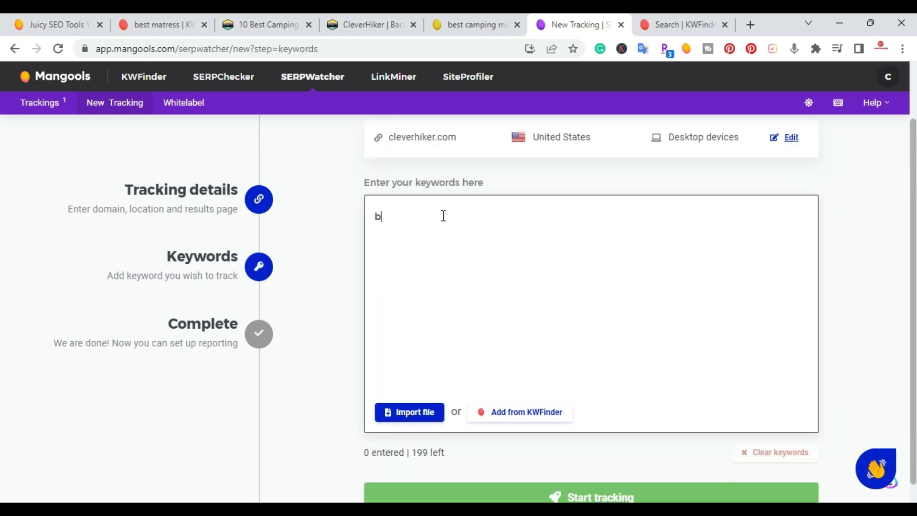
{"action": "type", "text": "est camping matress"}
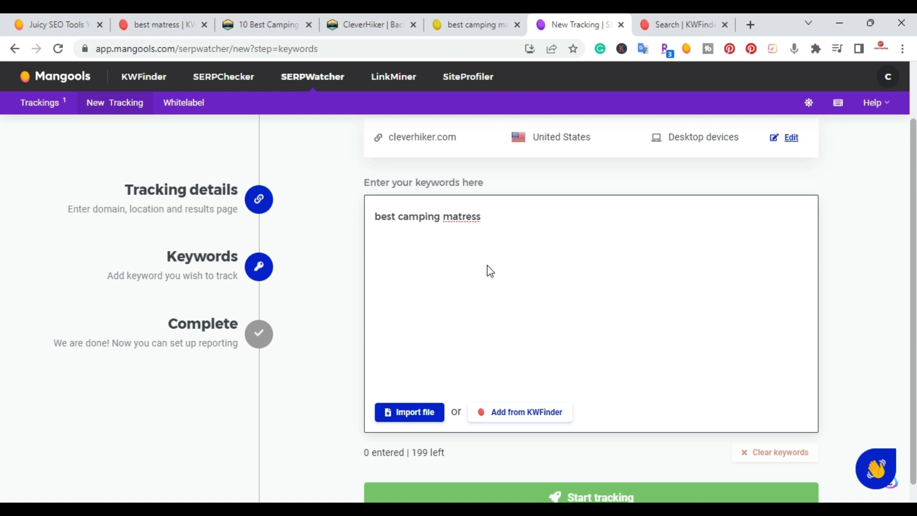
{"action": "right_click", "coordinate": [464, 216]}
{"action": "left_click", "coordinate": [492, 232]}
{"action": "scroll", "coordinate": [510, 286], "scroll_direction": "down", "scroll_amount": 1}
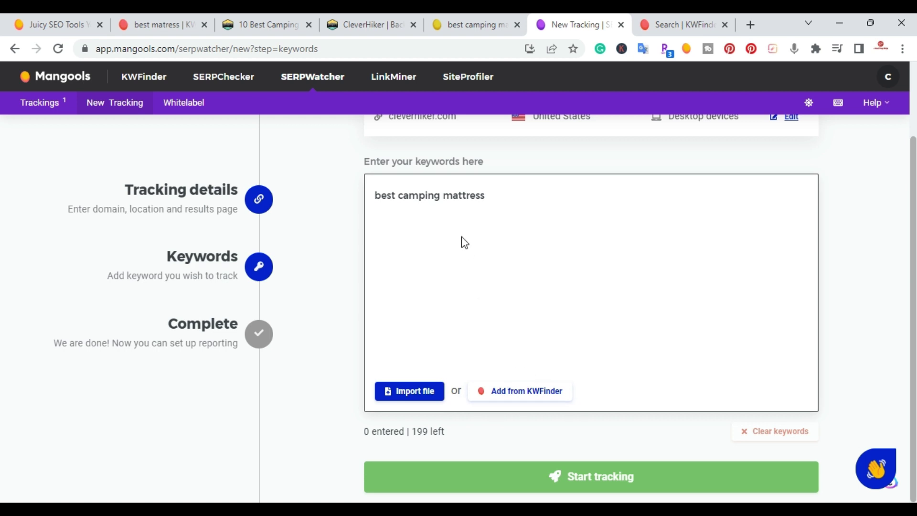
{"action": "scroll", "coordinate": [427, 301], "scroll_direction": "up", "scroll_amount": 2}
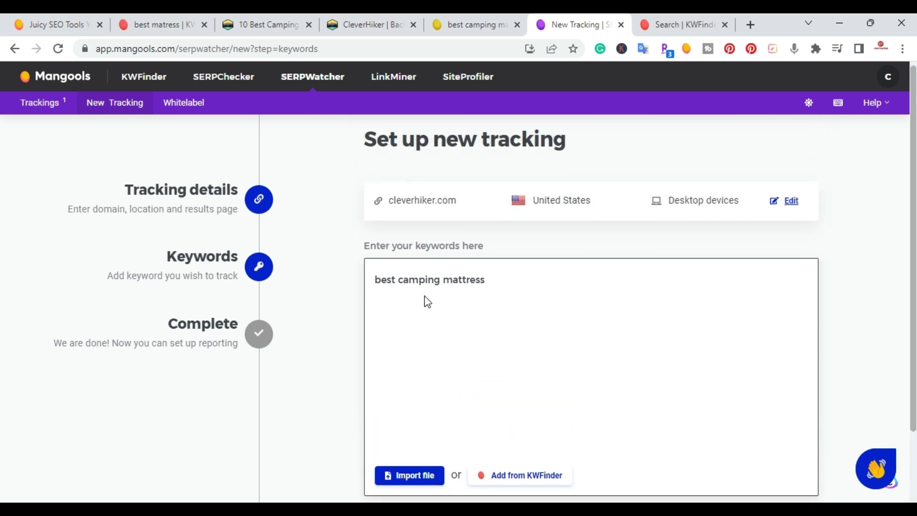
{"action": "scroll", "coordinate": [427, 301], "scroll_direction": "down", "scroll_amount": 2}
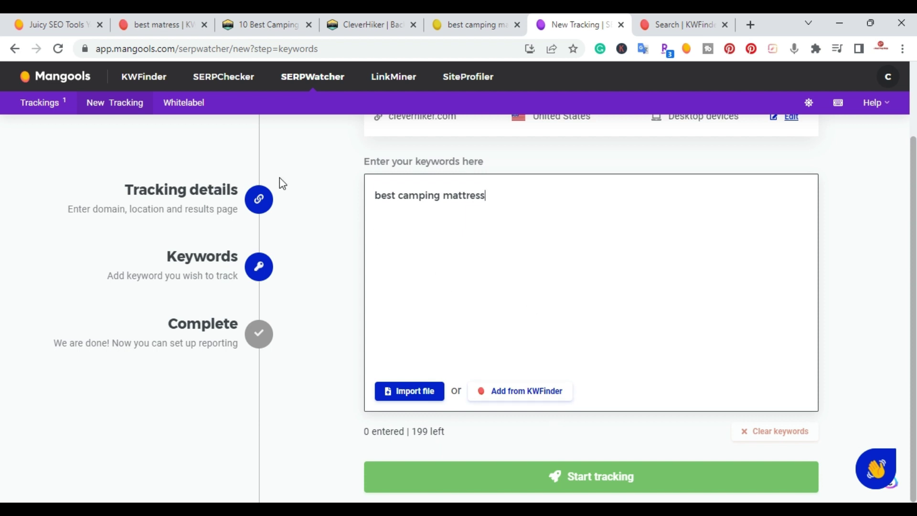
{"action": "left_click", "coordinate": [381, 80]}
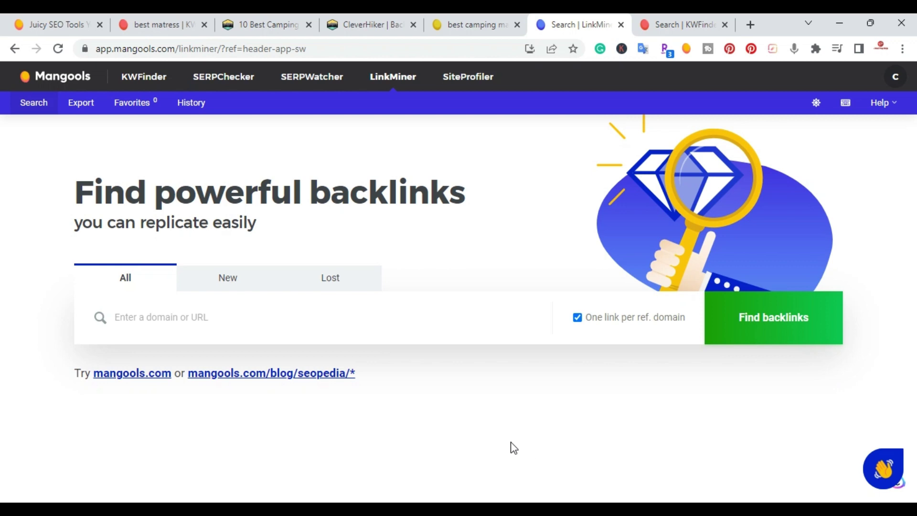
{"action": "right_click", "coordinate": [190, 313]}
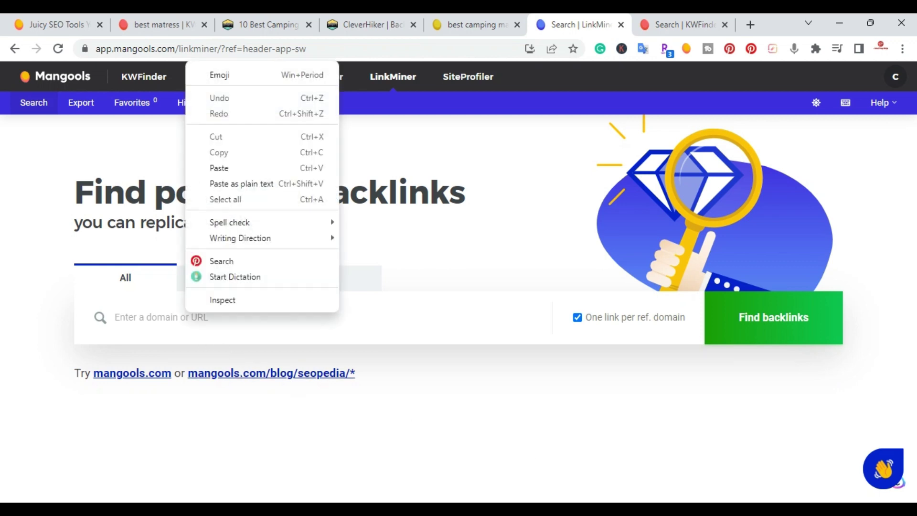
{"action": "left_click", "coordinate": [219, 168]}
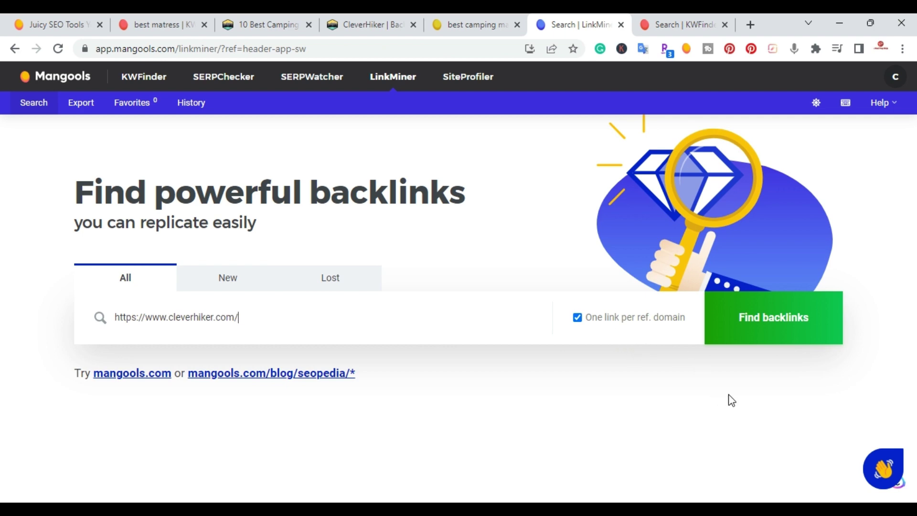
{"action": "left_click", "coordinate": [757, 330]}
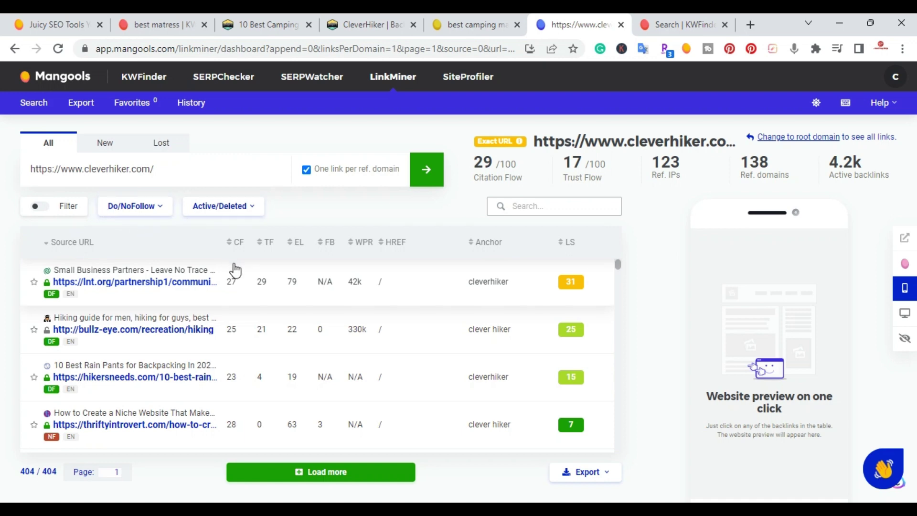
Examine the backlink list's source URLs, citation and trust flow, anchor texts and link strength scores.
{"action": "scroll", "coordinate": [235, 270], "scroll_direction": "down", "scroll_amount": 3}
{"action": "scroll", "coordinate": [270, 409], "scroll_direction": "up", "scroll_amount": 2}
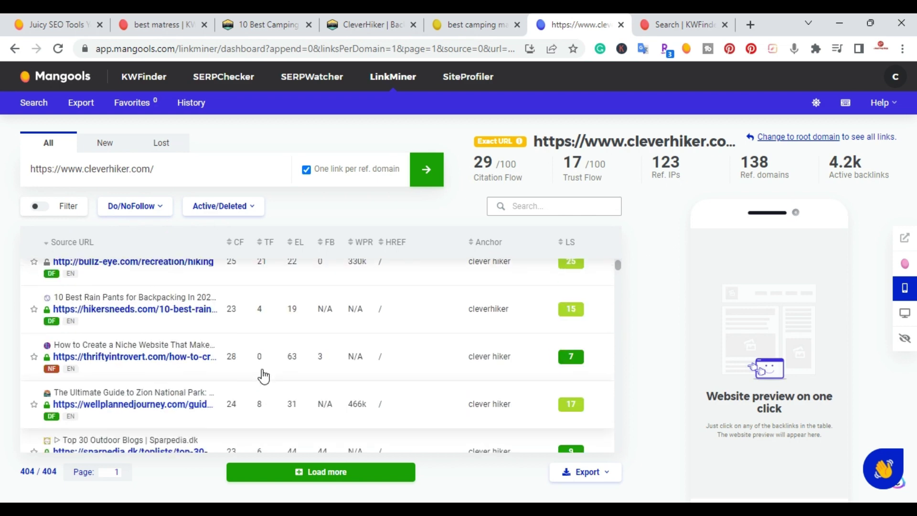
{"action": "scroll", "coordinate": [264, 376], "scroll_direction": "up", "scroll_amount": 2}
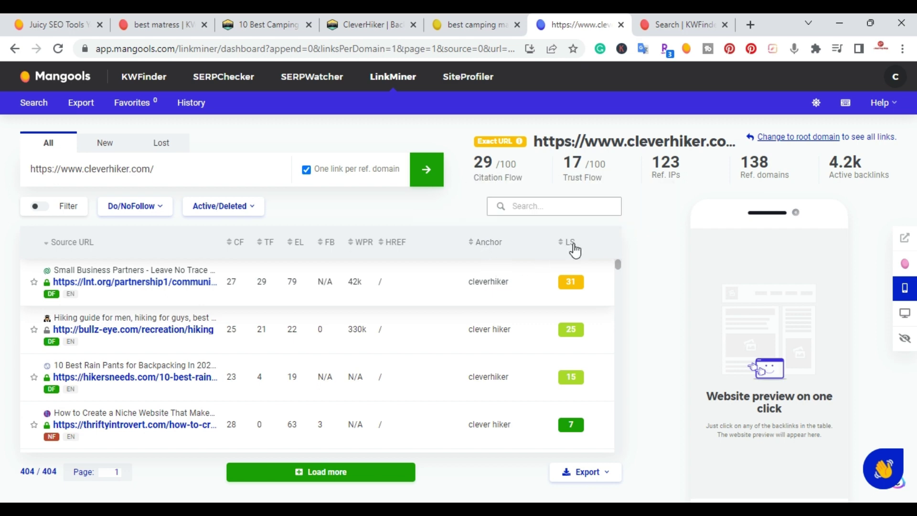
{"action": "scroll", "coordinate": [565, 277], "scroll_direction": "down", "scroll_amount": 2}
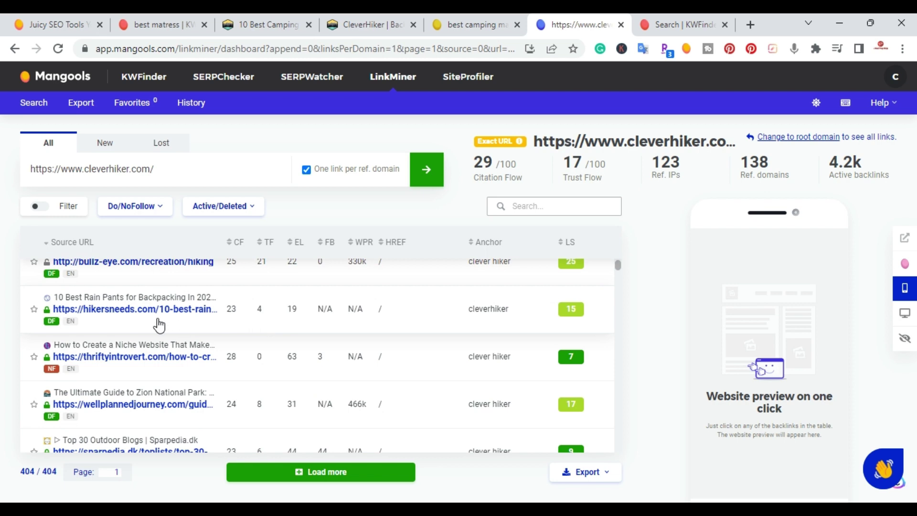
{"action": "scroll", "coordinate": [159, 325], "scroll_direction": "down", "scroll_amount": 3}
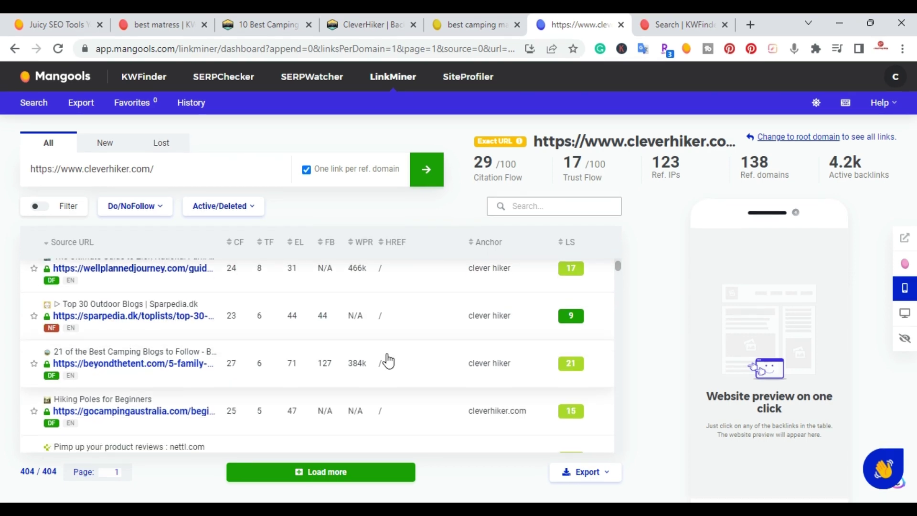
{"action": "scroll", "coordinate": [382, 364], "scroll_direction": "down", "scroll_amount": 4}
{"action": "scroll", "coordinate": [377, 369], "scroll_direction": "down", "scroll_amount": 9}
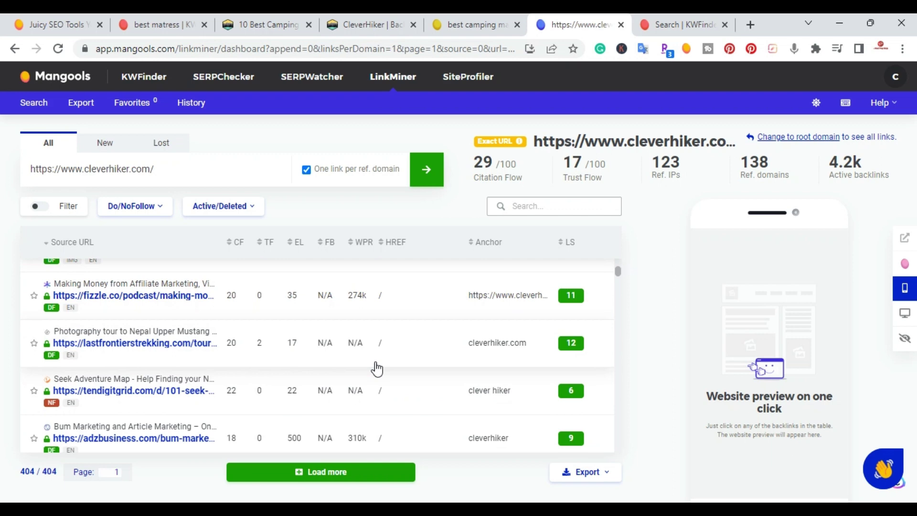
{"action": "scroll", "coordinate": [377, 368], "scroll_direction": "down", "scroll_amount": 5}
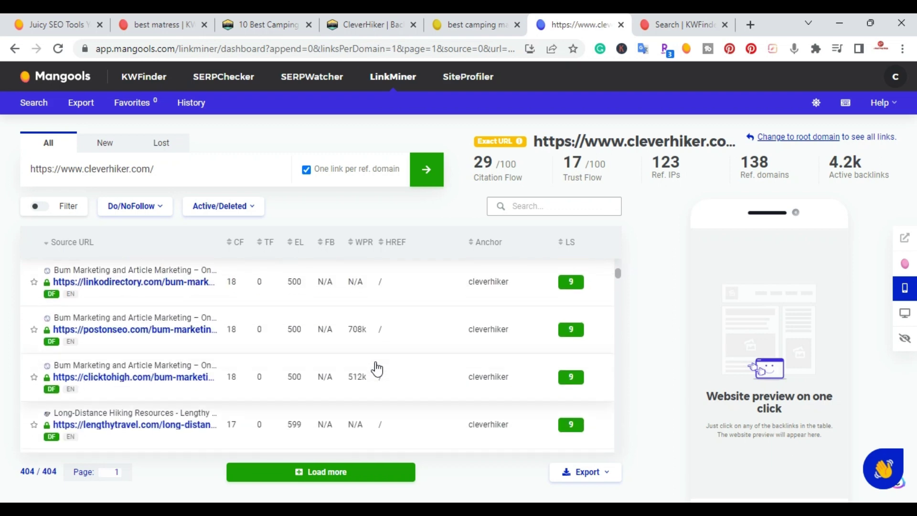
{"action": "scroll", "coordinate": [377, 368], "scroll_direction": "down", "scroll_amount": 1}
{"action": "scroll", "coordinate": [377, 368], "scroll_direction": "down", "scroll_amount": 12}
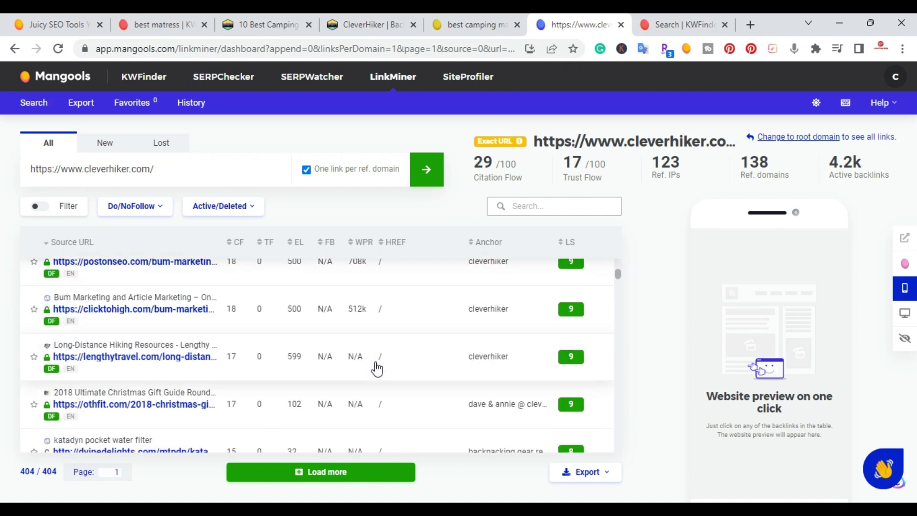
{"action": "scroll", "coordinate": [377, 368], "scroll_direction": "down", "scroll_amount": 6}
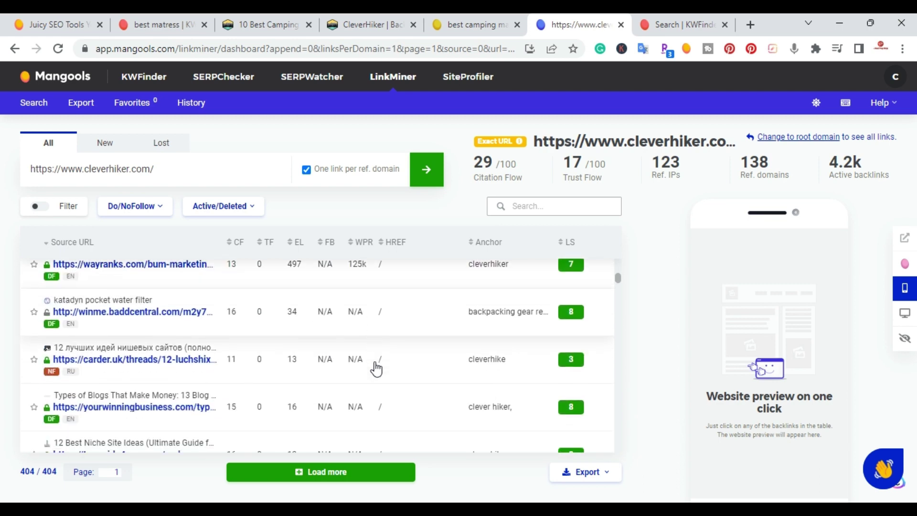
{"action": "scroll", "coordinate": [376, 368], "scroll_direction": "down", "scroll_amount": 4}
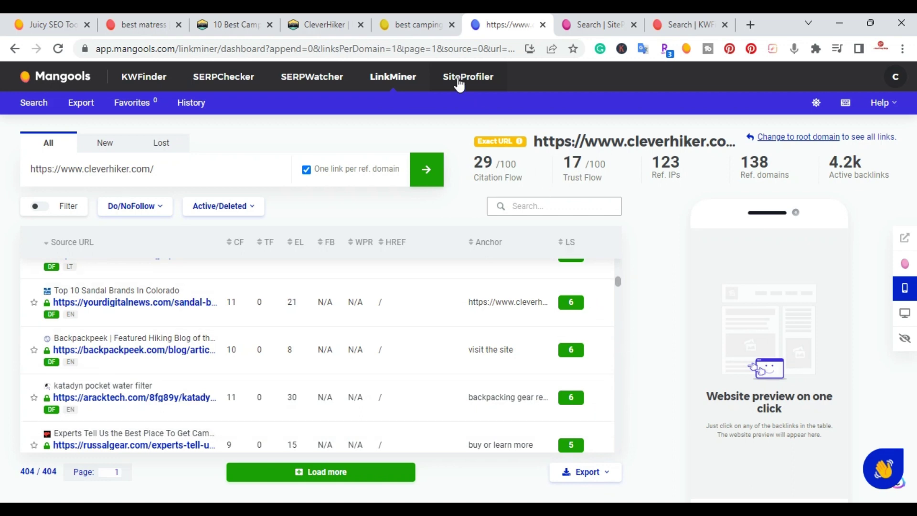
{"action": "left_click", "coordinate": [601, 20]}
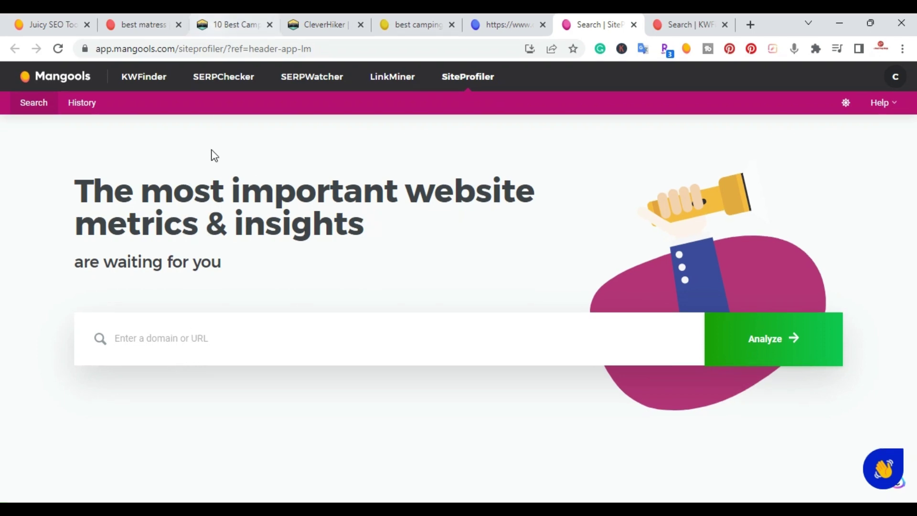
{"action": "left_click", "coordinate": [286, 20]}
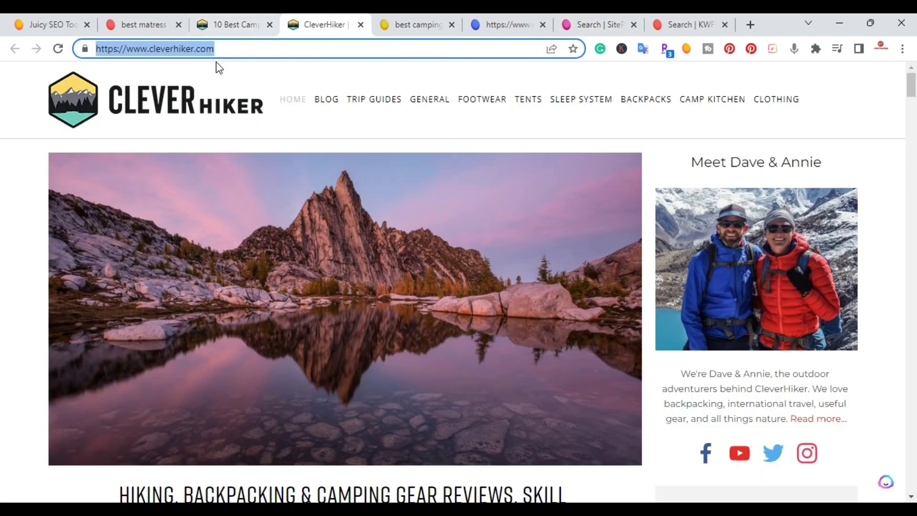
{"action": "right_click", "coordinate": [171, 48]}
{"action": "left_click", "coordinate": [207, 146]}
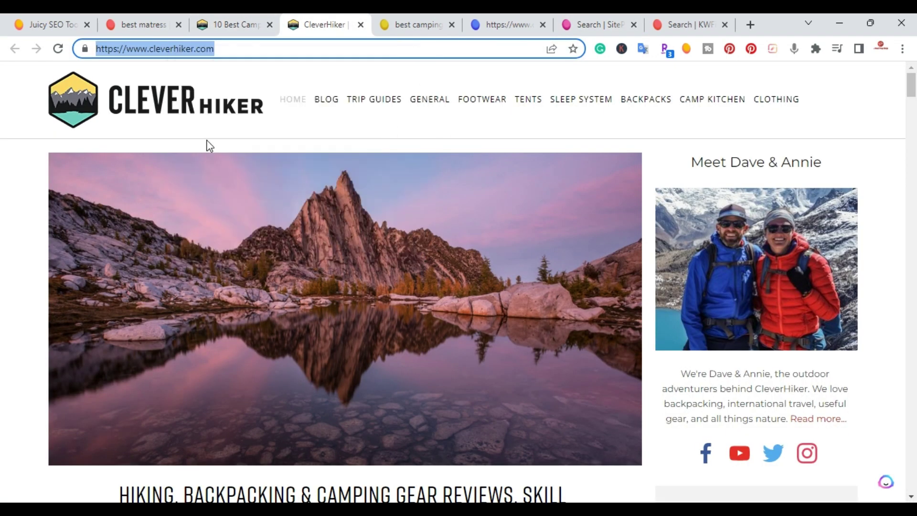
{"action": "left_click", "coordinate": [667, 22]}
{"action": "left_click", "coordinate": [585, 22]}
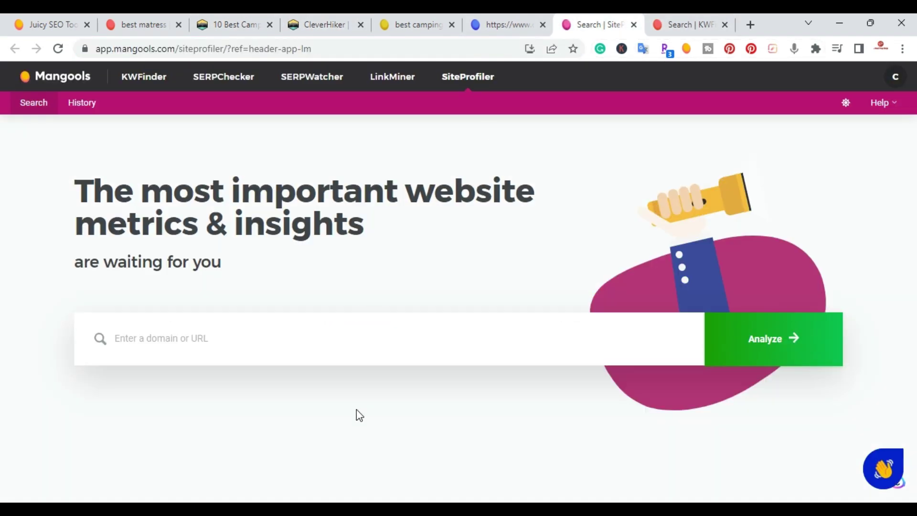
{"action": "right_click", "coordinate": [141, 341]}
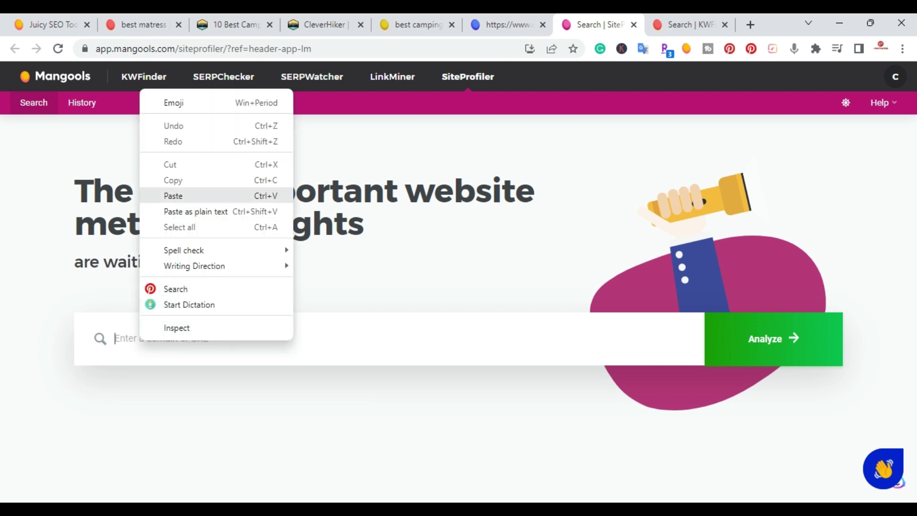
{"action": "left_click", "coordinate": [211, 195]}
{"action": "left_click", "coordinate": [741, 328]}
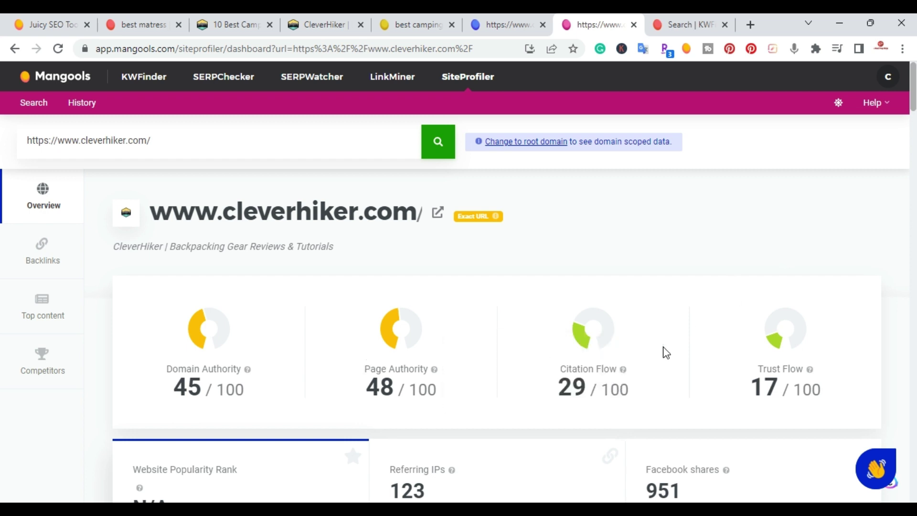
Review the site's authority and flow metrics and show the referring IPs history in the overview.
{"action": "mouse_move", "coordinate": [607, 365]}
{"action": "scroll", "coordinate": [731, 286], "scroll_direction": "down", "scroll_amount": 4}
{"action": "left_click", "coordinate": [418, 302]}
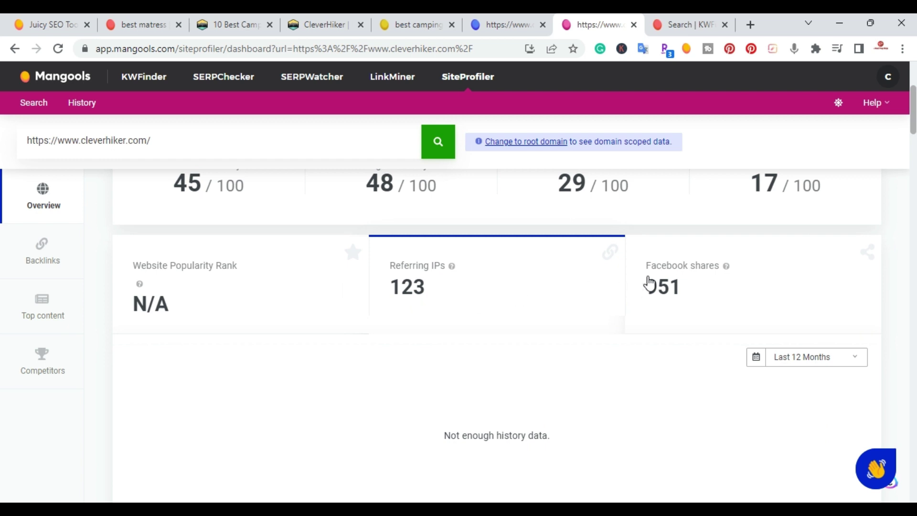
Examine the backlink profile's charts of active, lost and total backlinks over time.
{"action": "scroll", "coordinate": [703, 282], "scroll_direction": "down", "scroll_amount": 10}
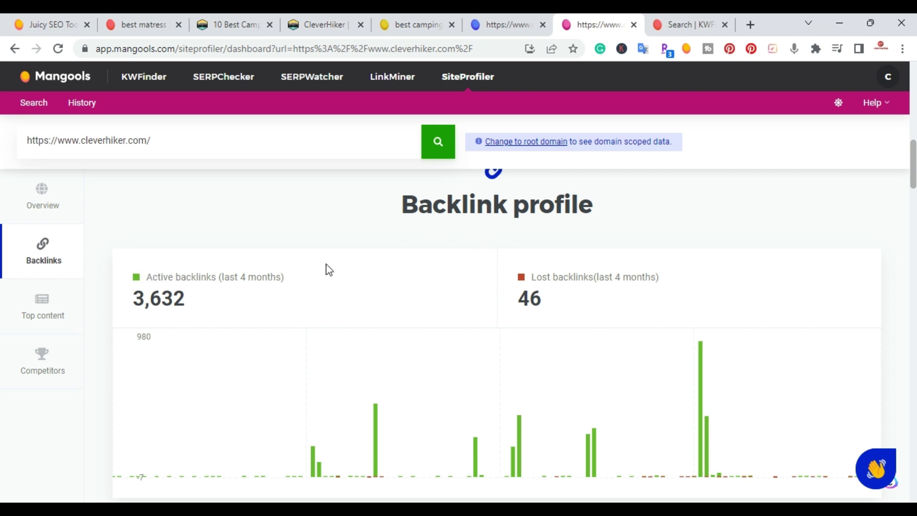
{"action": "scroll", "coordinate": [542, 289], "scroll_direction": "down", "scroll_amount": 3}
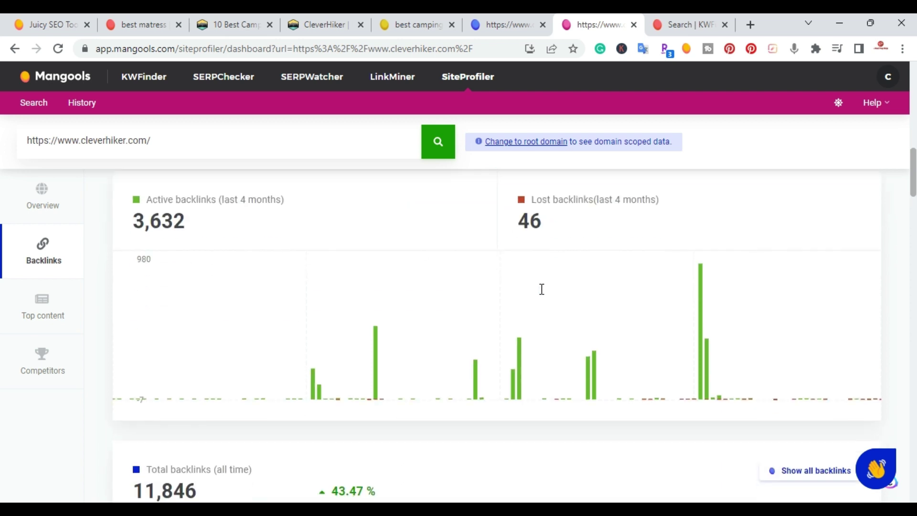
{"action": "scroll", "coordinate": [540, 289], "scroll_direction": "up", "scroll_amount": 1}
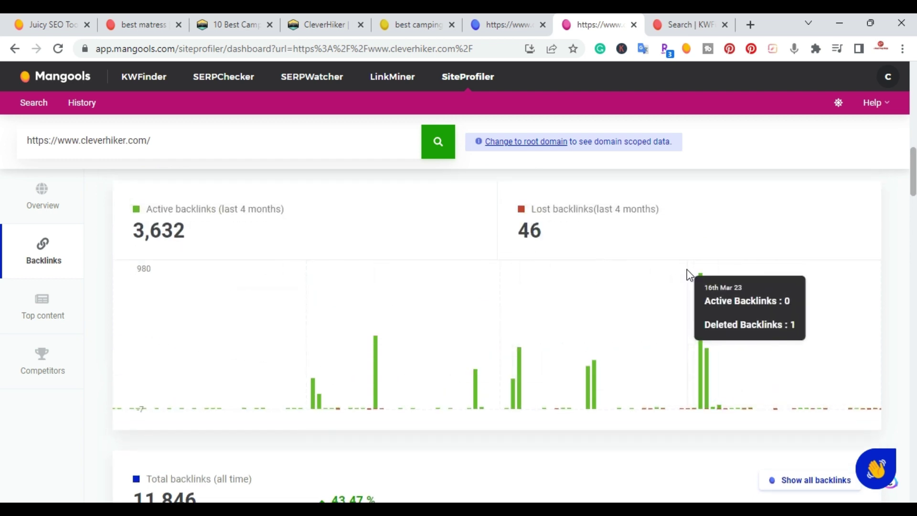
{"action": "scroll", "coordinate": [689, 275], "scroll_direction": "down", "scroll_amount": 3}
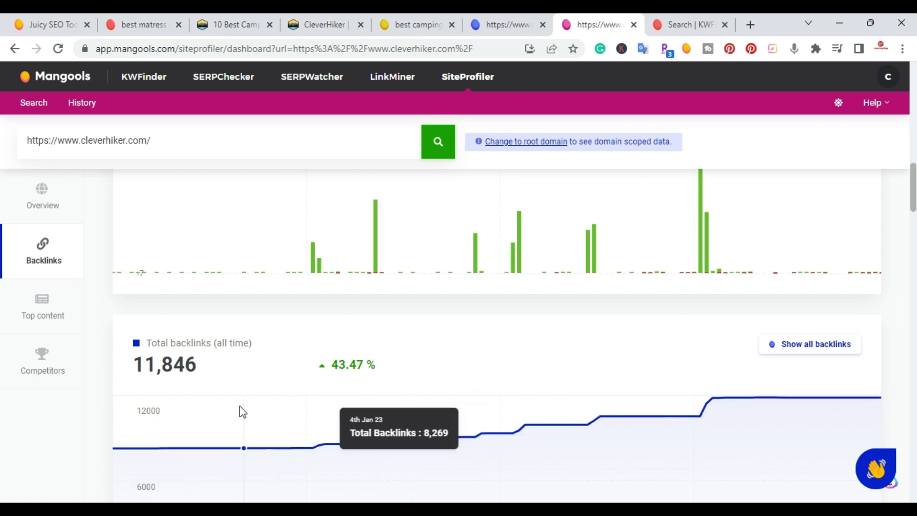
{"action": "scroll", "coordinate": [240, 353], "scroll_direction": "down", "scroll_amount": 1}
{"action": "scroll", "coordinate": [239, 347], "scroll_direction": "down", "scroll_amount": 5}
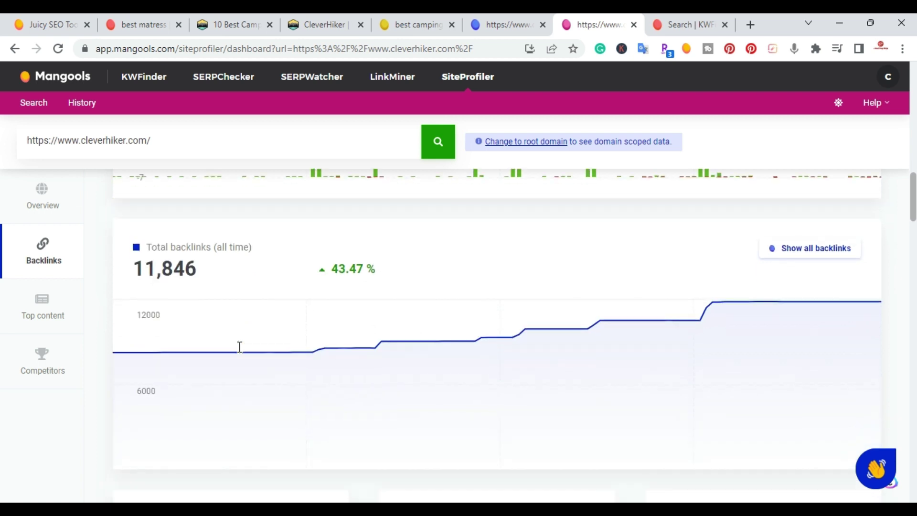
Review the link type distribution, dofollow and active link ratios, top referring domains, and anchor texts.
{"action": "scroll", "coordinate": [239, 347], "scroll_direction": "down", "scroll_amount": 1}
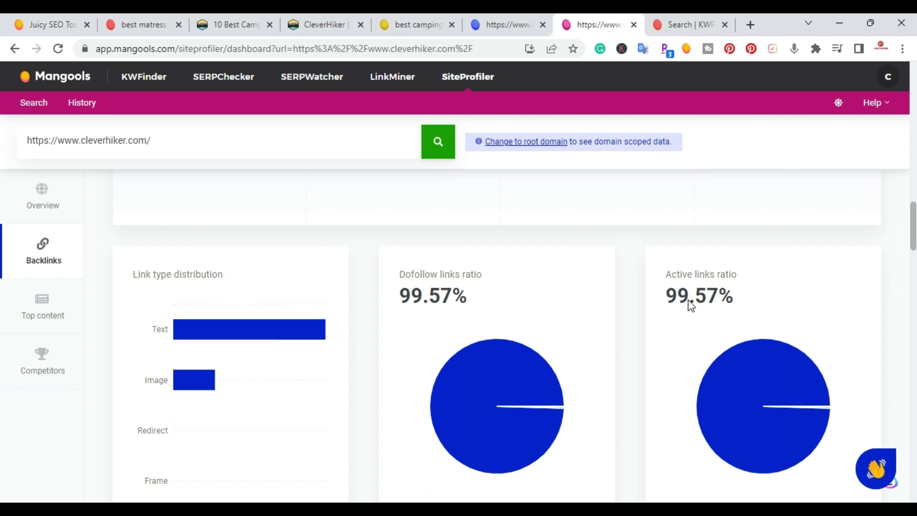
{"action": "scroll", "coordinate": [705, 297], "scroll_direction": "down", "scroll_amount": 3}
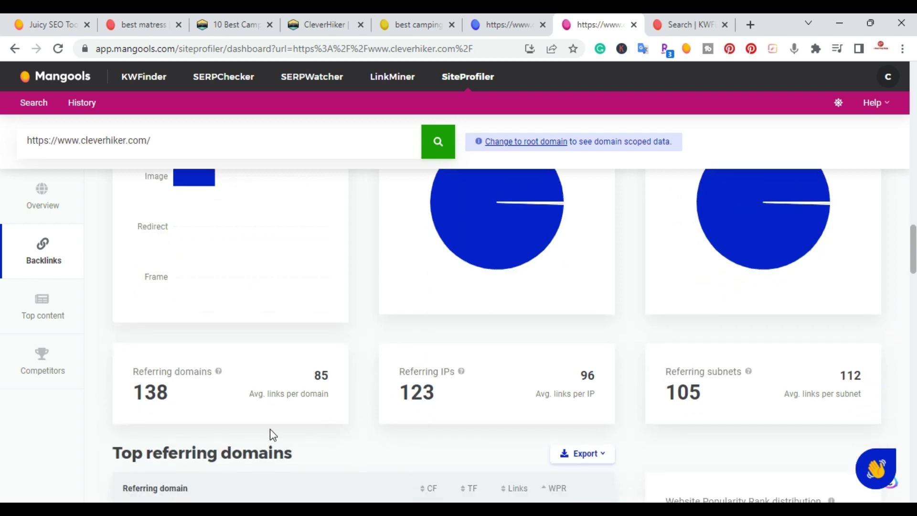
{"action": "scroll", "coordinate": [274, 428], "scroll_direction": "down", "scroll_amount": 3}
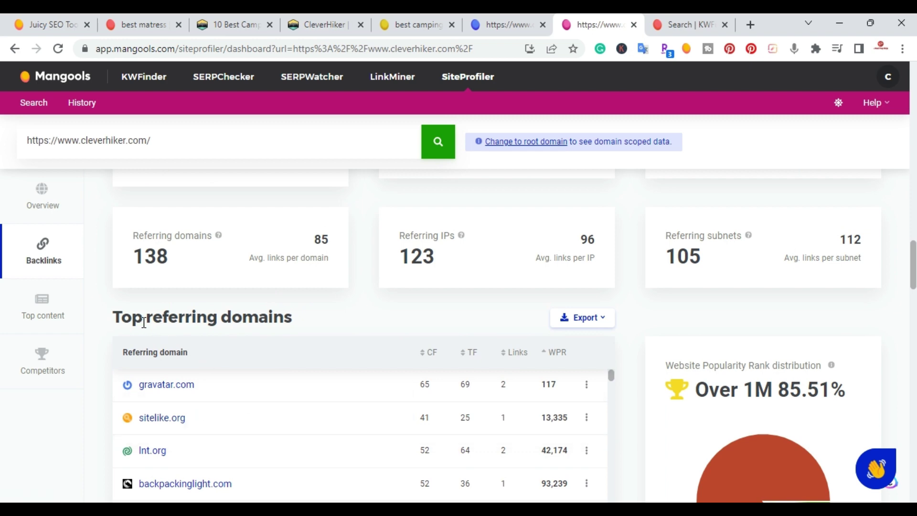
{"action": "scroll", "coordinate": [367, 335], "scroll_direction": "down", "scroll_amount": 1}
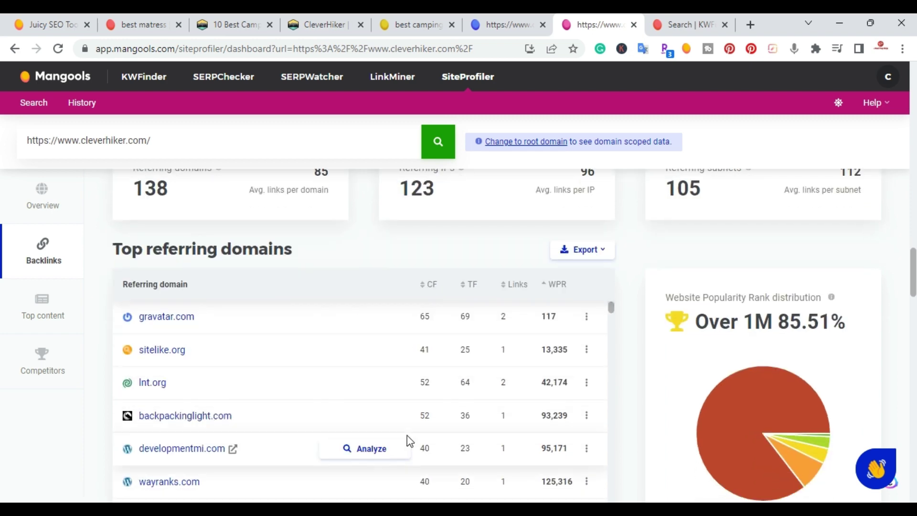
{"action": "scroll", "coordinate": [407, 435], "scroll_direction": "down", "scroll_amount": 1}
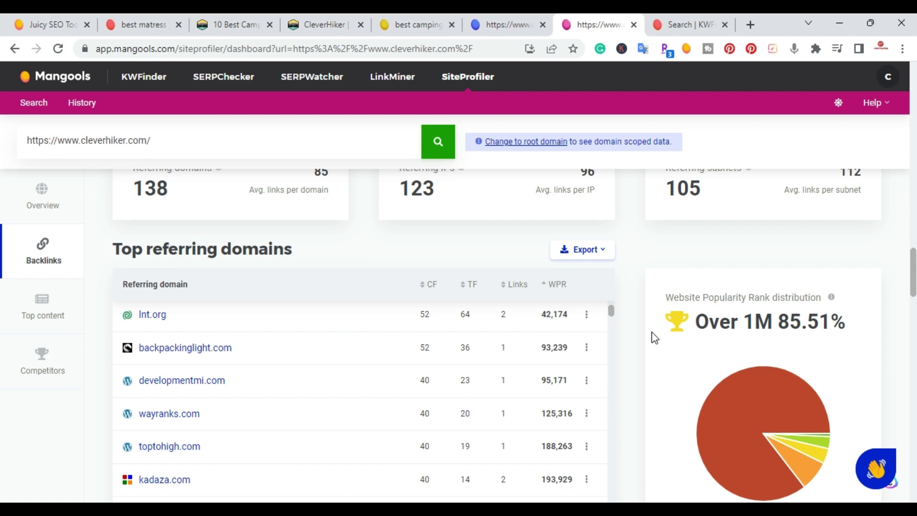
{"action": "scroll", "coordinate": [754, 295], "scroll_direction": "down", "scroll_amount": 7}
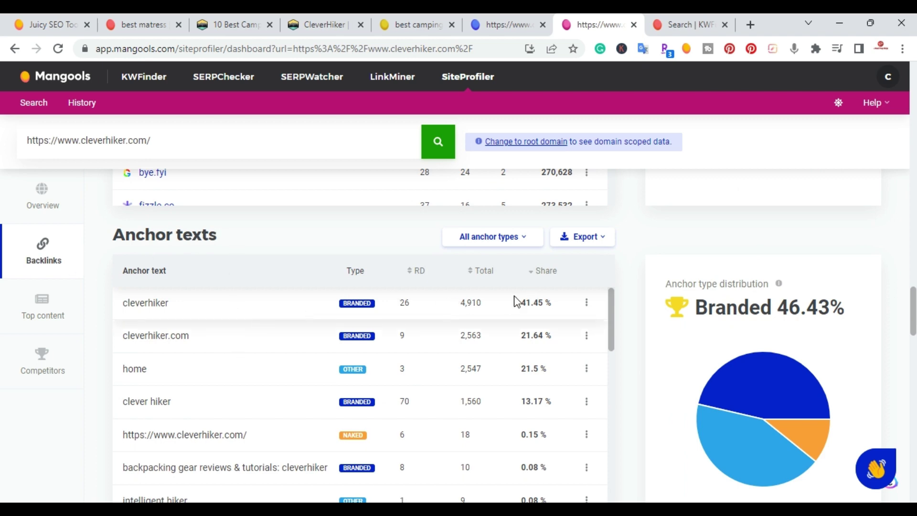
{"action": "scroll", "coordinate": [696, 334], "scroll_direction": "down", "scroll_amount": 1}
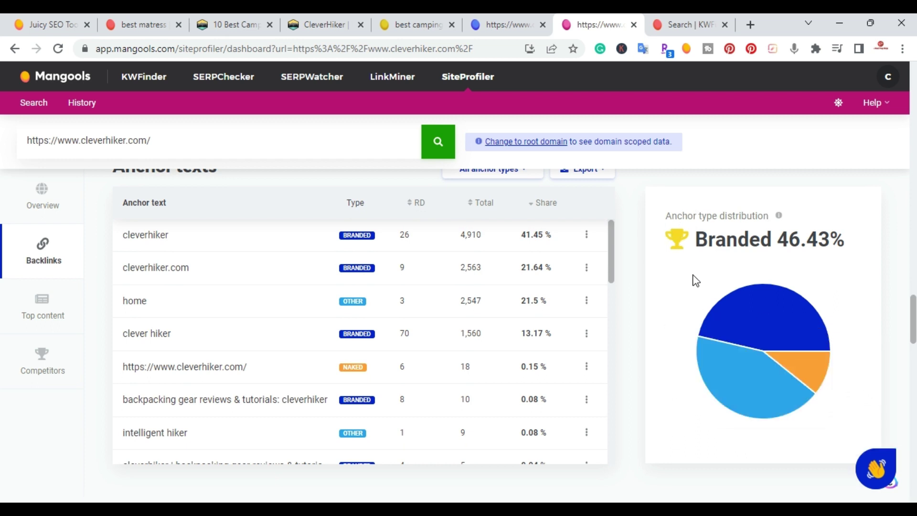
Check the site's top content by referring domains and continue to the competitors section.
{"action": "scroll", "coordinate": [663, 291], "scroll_direction": "down", "scroll_amount": 3}
{"action": "scroll", "coordinate": [663, 290], "scroll_direction": "down", "scroll_amount": 3}
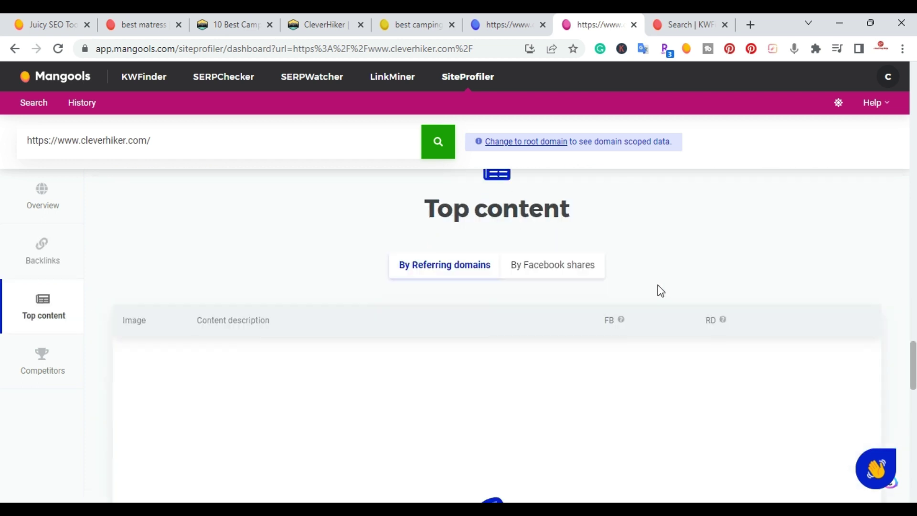
{"action": "scroll", "coordinate": [500, 301], "scroll_direction": "down", "scroll_amount": 2}
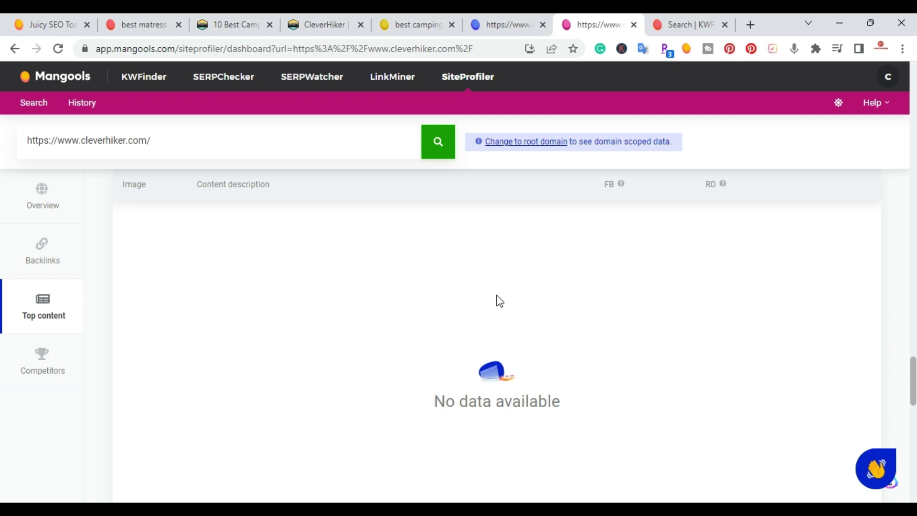
{"action": "scroll", "coordinate": [500, 301], "scroll_direction": "up", "scroll_amount": 2}
{"action": "scroll", "coordinate": [435, 365], "scroll_direction": "down", "scroll_amount": 5}
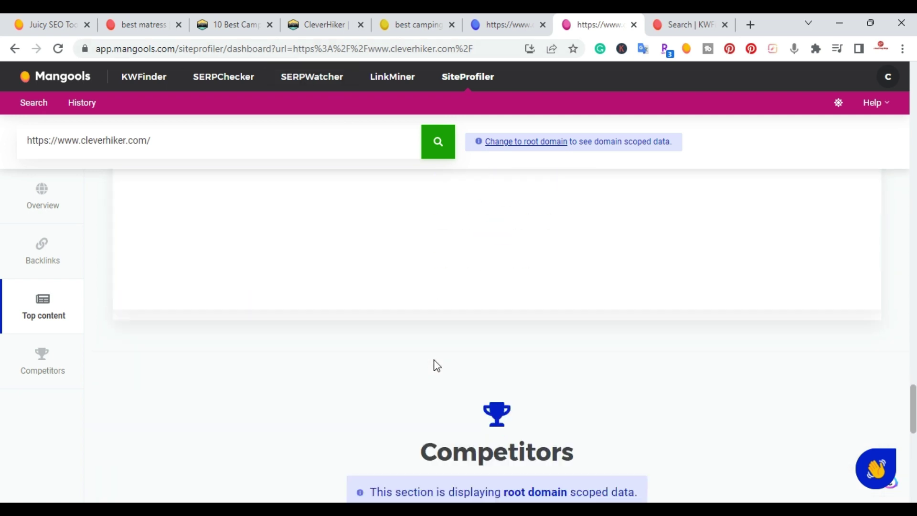
Examine the competitors table with its popularity rank, referring IPs, Facebook shares and shared keywords, and return to the site overview.
{"action": "scroll", "coordinate": [434, 365], "scroll_direction": "down", "scroll_amount": 5}
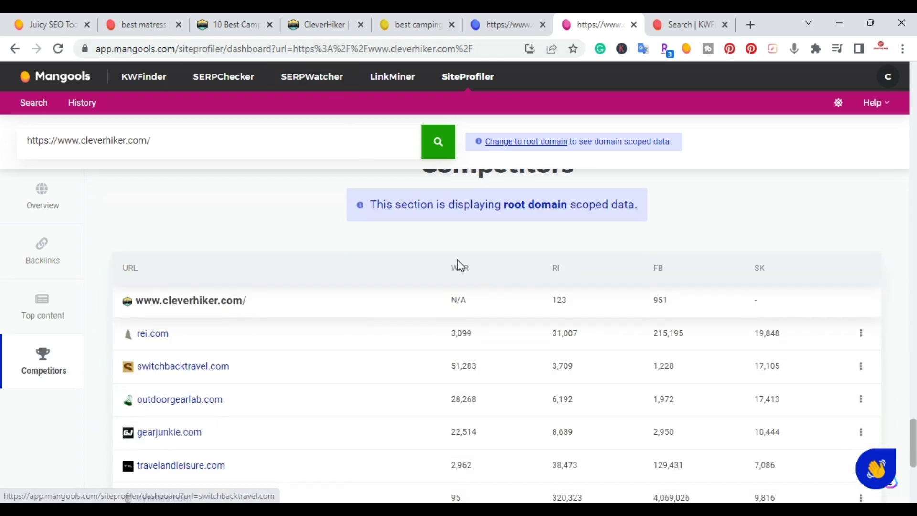
{"action": "scroll", "coordinate": [309, 230], "scroll_direction": "up", "scroll_amount": 1}
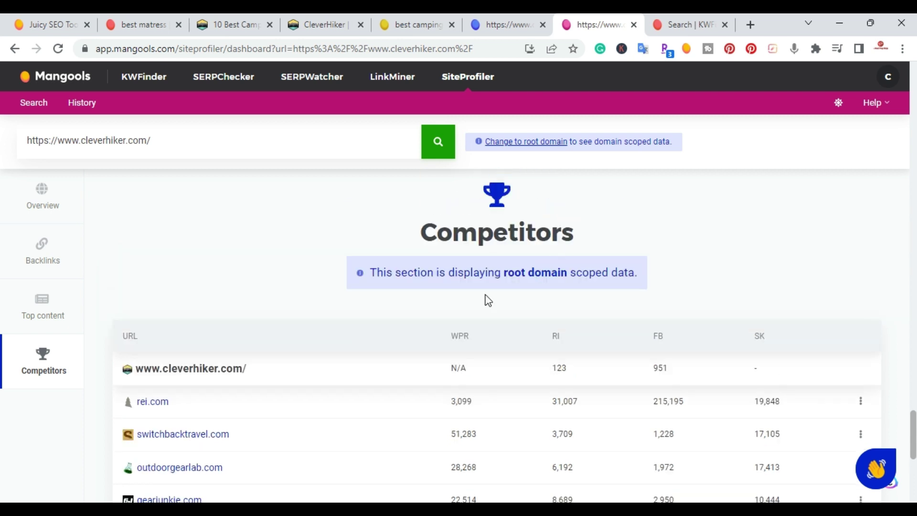
{"action": "scroll", "coordinate": [147, 233], "scroll_direction": "down", "scroll_amount": 1}
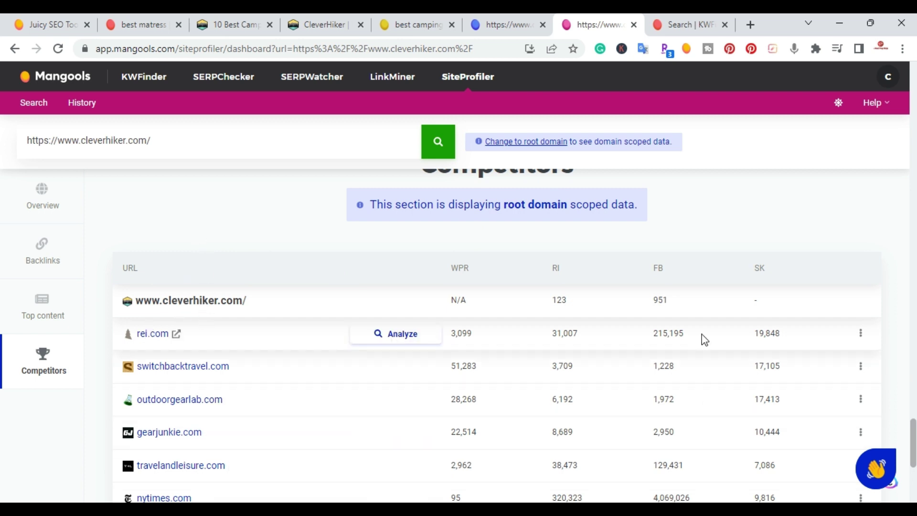
{"action": "scroll", "coordinate": [207, 421], "scroll_direction": "down", "scroll_amount": 2}
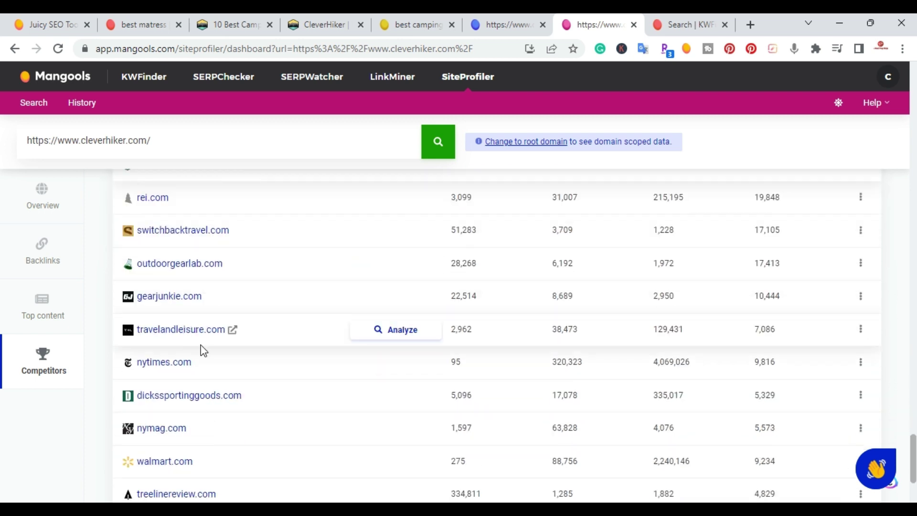
{"action": "scroll", "coordinate": [306, 318], "scroll_direction": "down", "scroll_amount": 1}
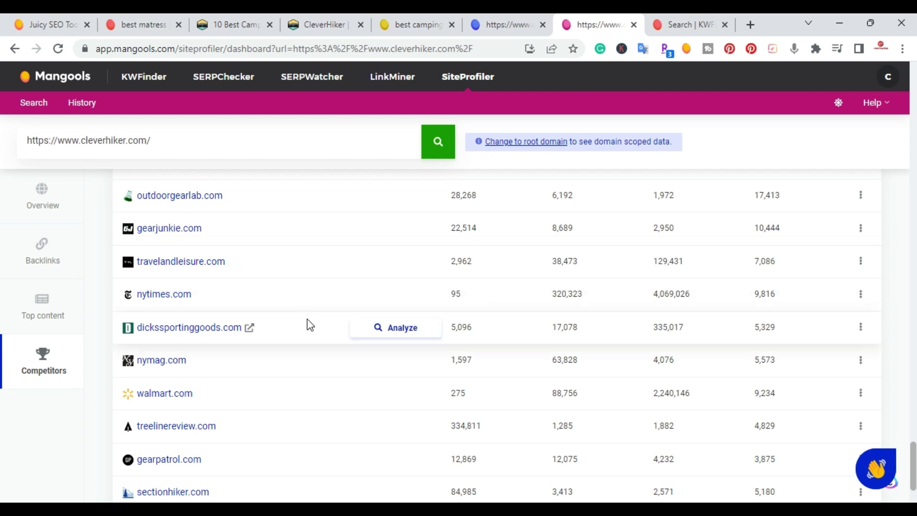
{"action": "scroll", "coordinate": [323, 372], "scroll_direction": "down", "scroll_amount": 1}
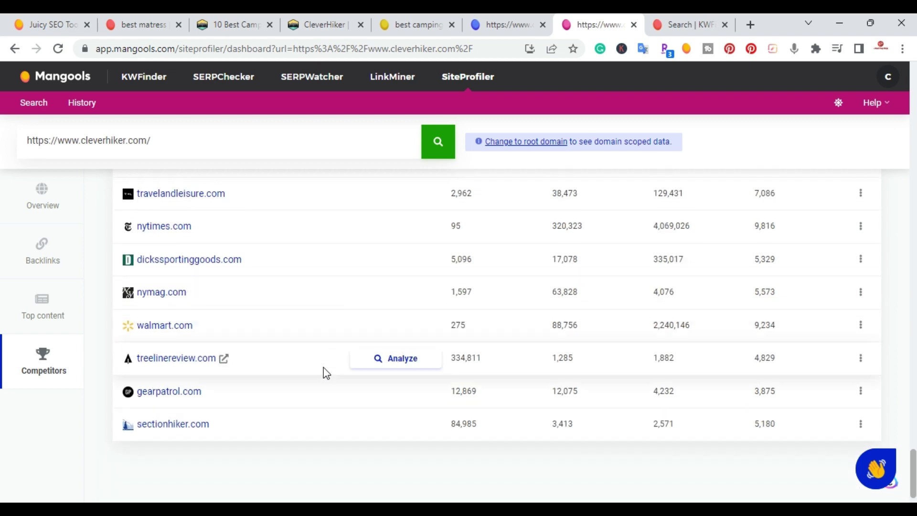
{"action": "scroll", "coordinate": [326, 373], "scroll_direction": "up", "scroll_amount": 12}
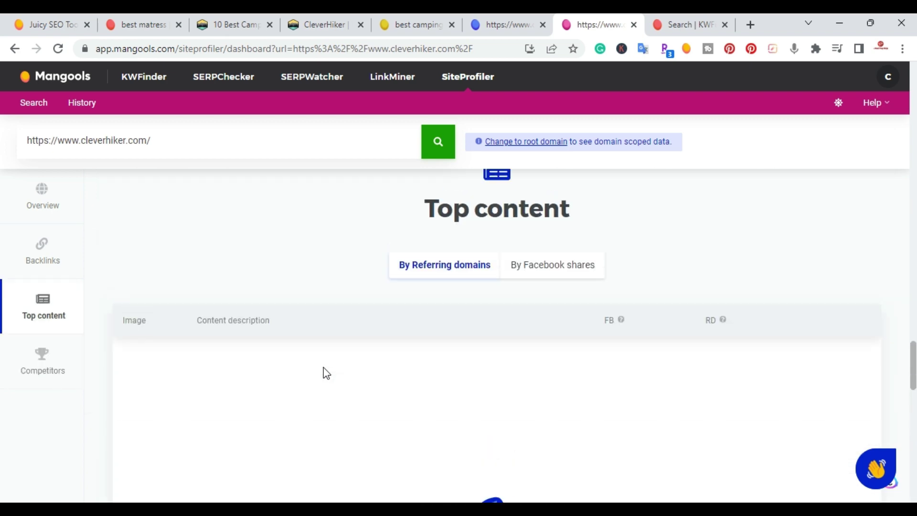
{"action": "scroll", "coordinate": [326, 374], "scroll_direction": "up", "scroll_amount": 12}
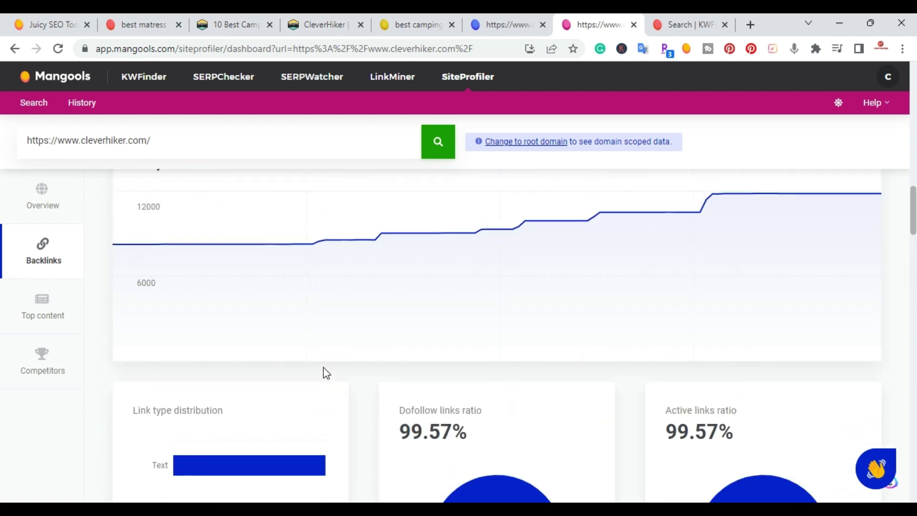
{"action": "scroll", "coordinate": [326, 374], "scroll_direction": "up", "scroll_amount": 12}
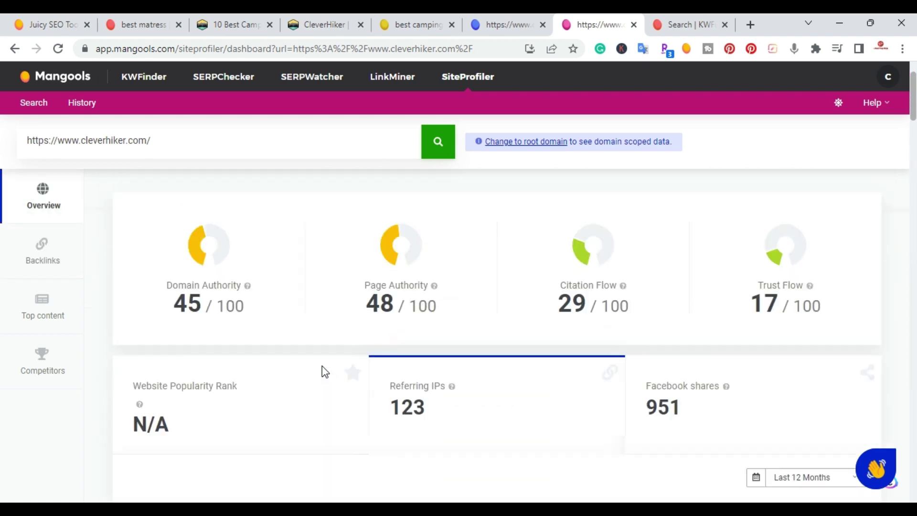
{"action": "scroll", "coordinate": [324, 371], "scroll_direction": "up", "scroll_amount": 2}
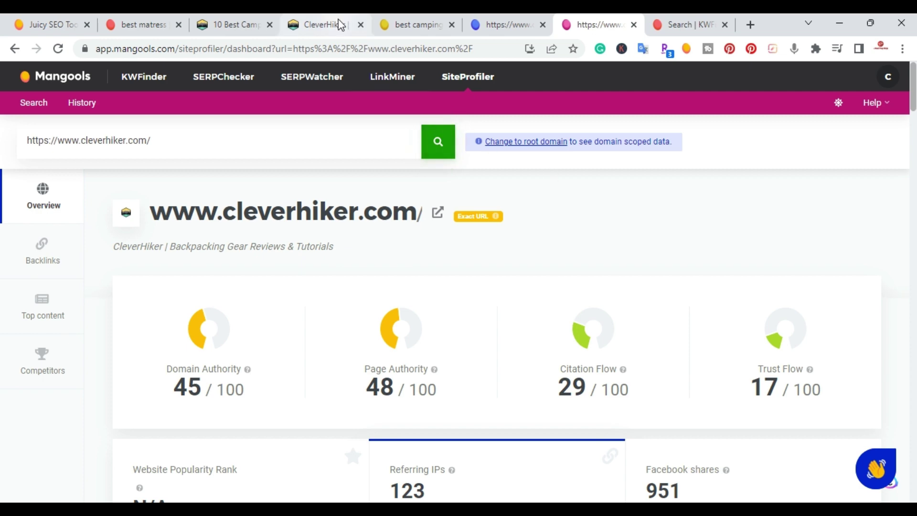
Switch to the CleverHiker homepage and open the Mangools SEO extension to review the domain's overview metrics.
{"action": "left_click", "coordinate": [319, 23]}
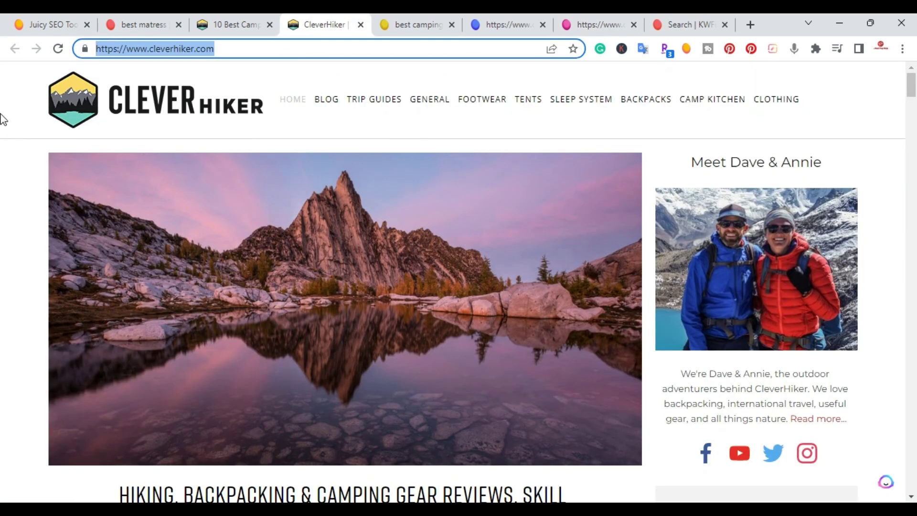
{"action": "left_click", "coordinate": [13, 104]}
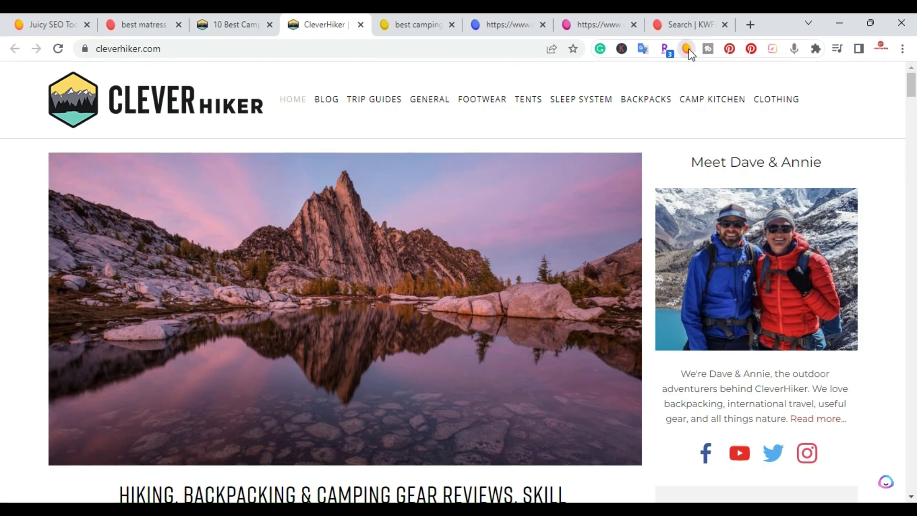
{"action": "left_click", "coordinate": [687, 53]}
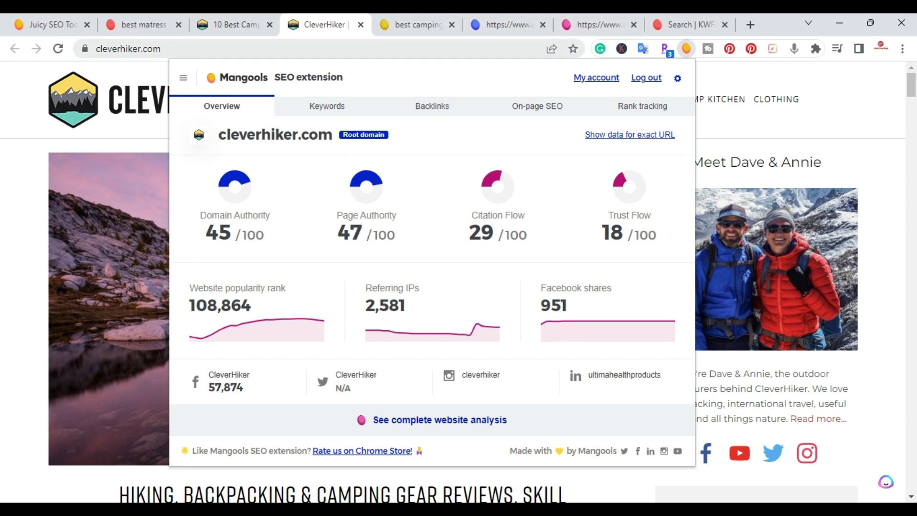
{"action": "mouse_move", "coordinate": [417, 332]}
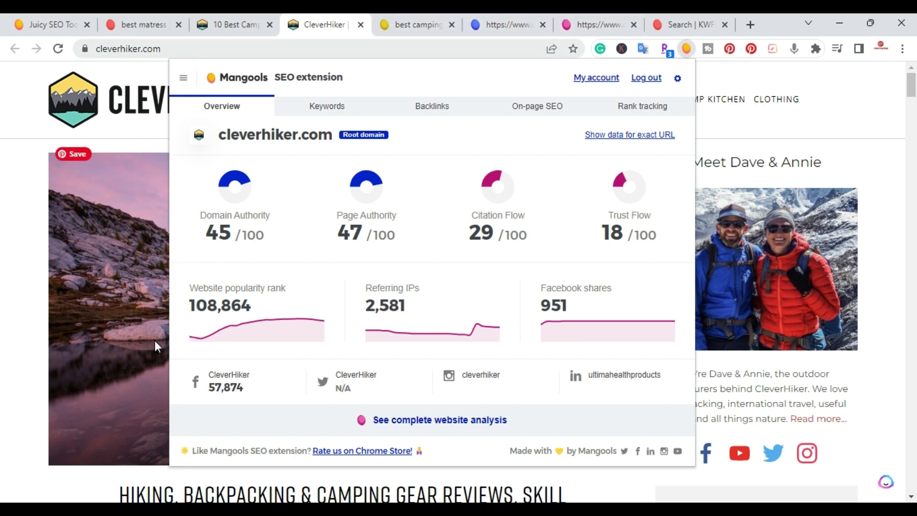
Review cleverhiker.com's ranking keywords with their positions and search volumes in the extension, and show its backlinks list.
{"action": "left_click", "coordinate": [327, 106]}
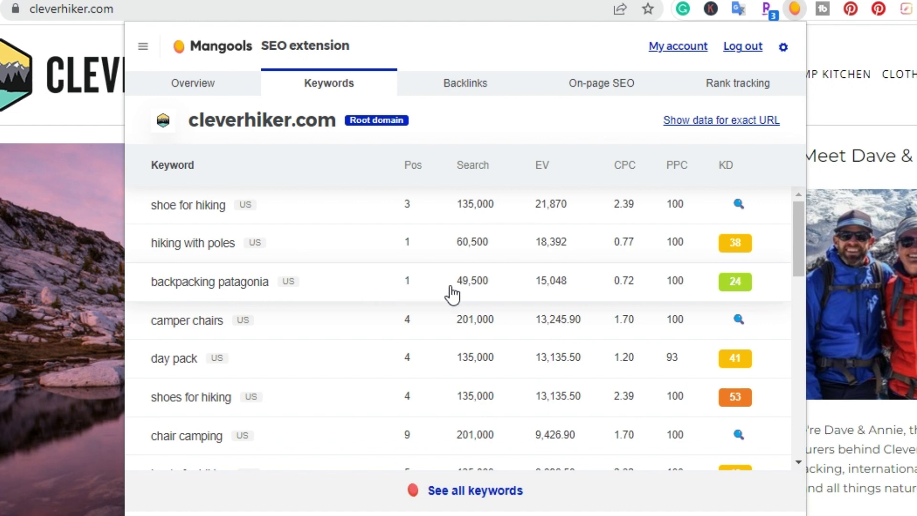
{"action": "mouse_move", "coordinate": [428, 265]}
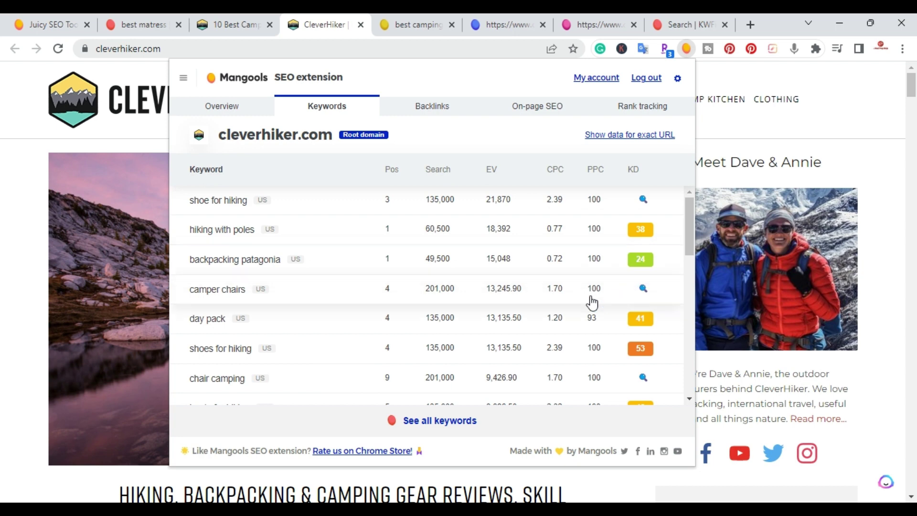
{"action": "scroll", "coordinate": [514, 303], "scroll_direction": "down", "scroll_amount": 2}
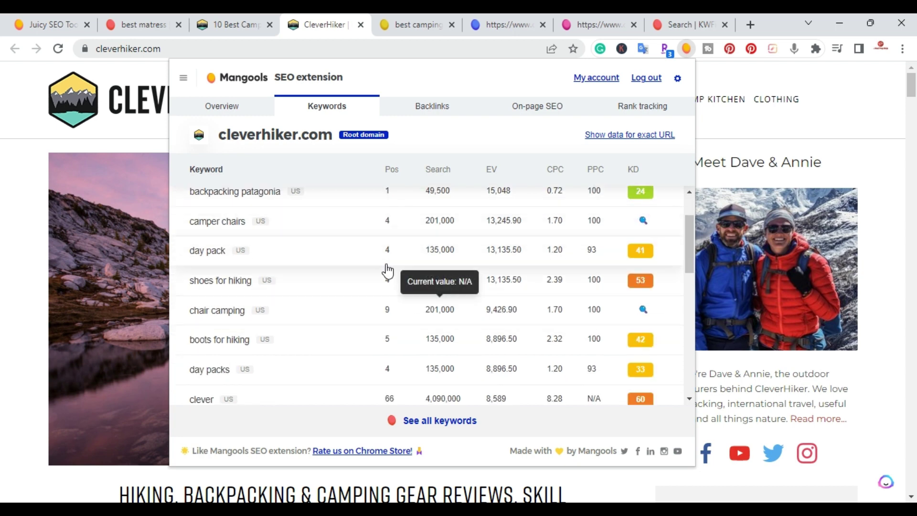
{"action": "scroll", "coordinate": [387, 272], "scroll_direction": "down", "scroll_amount": 8}
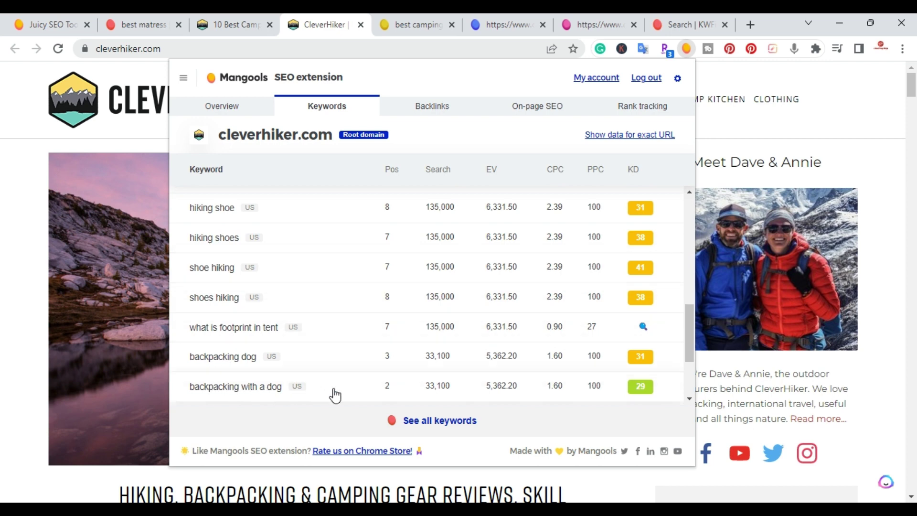
{"action": "mouse_move", "coordinate": [430, 396]}
{"action": "left_click", "coordinate": [410, 118]}
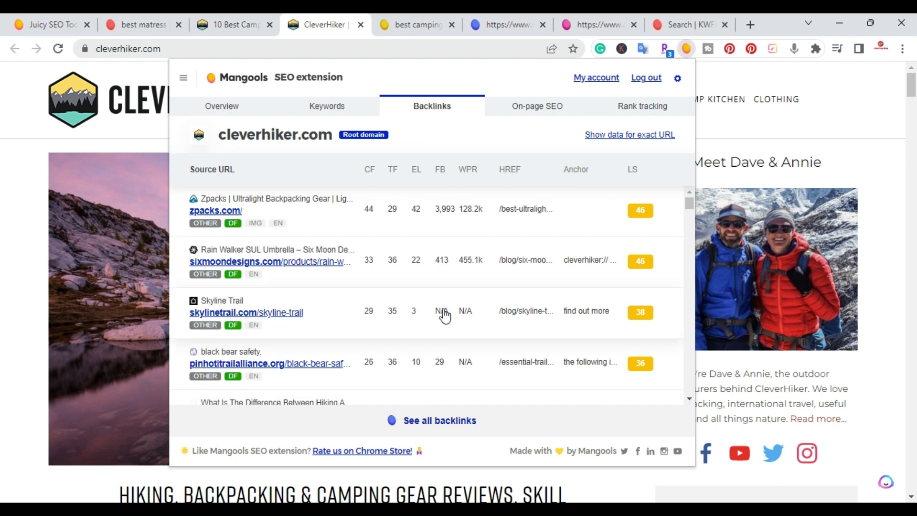
Inspect the homepage's on-page SEO data under SERP presence, from title and description to robots.txt, sitemap and canonical link.
{"action": "left_click", "coordinate": [522, 114]}
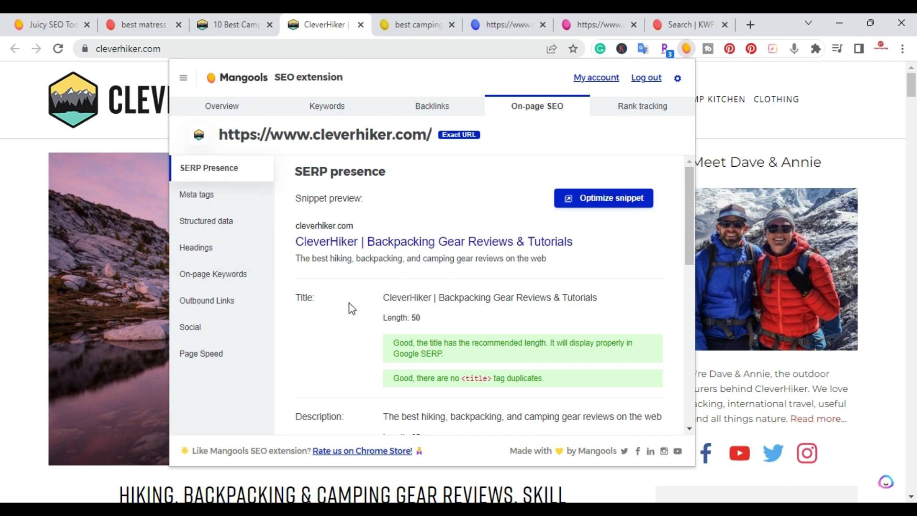
{"action": "scroll", "coordinate": [352, 308], "scroll_direction": "down", "scroll_amount": 1}
{"action": "scroll", "coordinate": [491, 246], "scroll_direction": "down", "scroll_amount": 1}
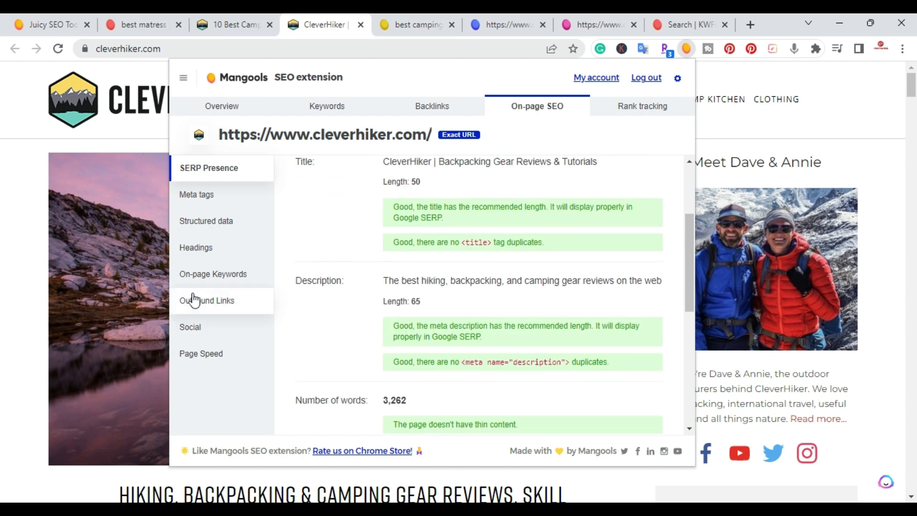
{"action": "scroll", "coordinate": [354, 299], "scroll_direction": "down", "scroll_amount": 2}
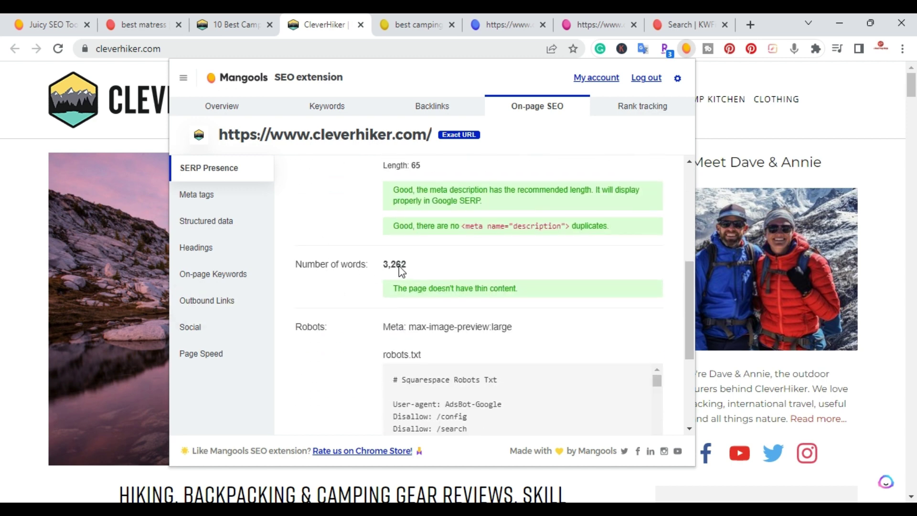
{"action": "scroll", "coordinate": [394, 276], "scroll_direction": "down", "scroll_amount": 1}
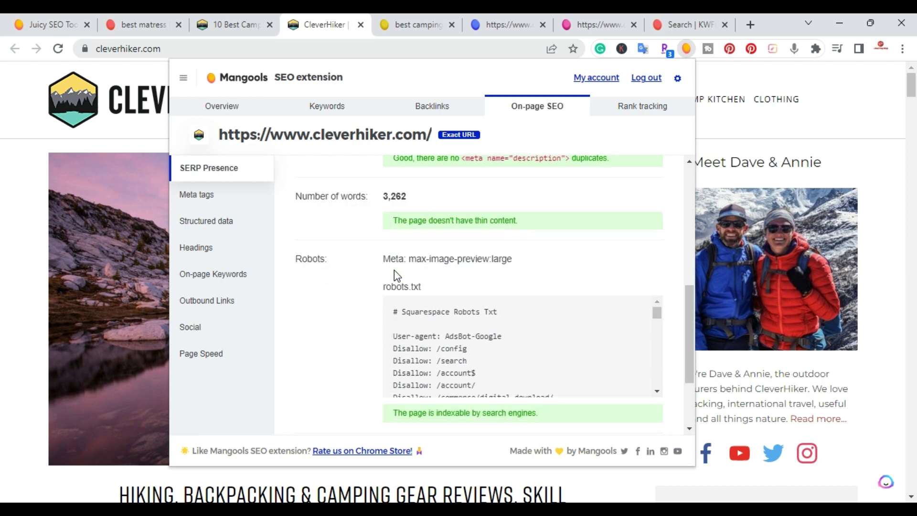
{"action": "scroll", "coordinate": [394, 270], "scroll_direction": "down", "scroll_amount": 2}
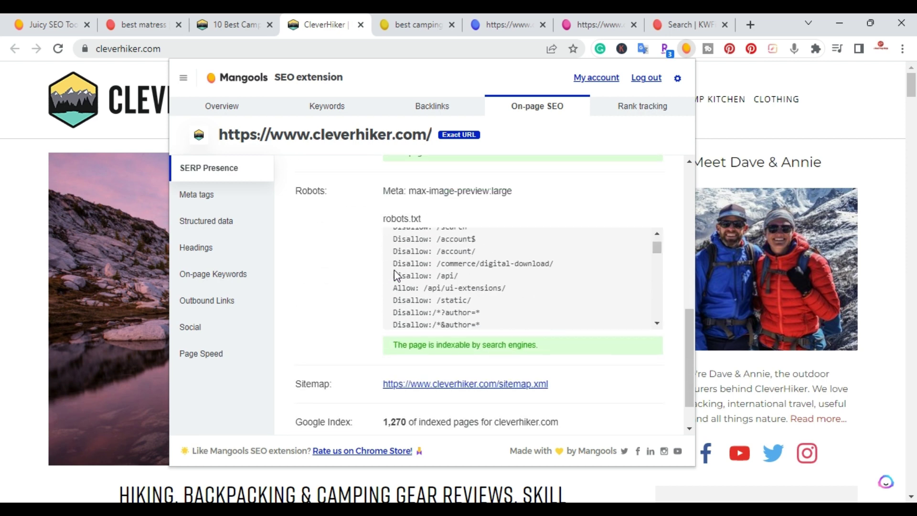
{"action": "scroll", "coordinate": [356, 352], "scroll_direction": "down", "scroll_amount": 1}
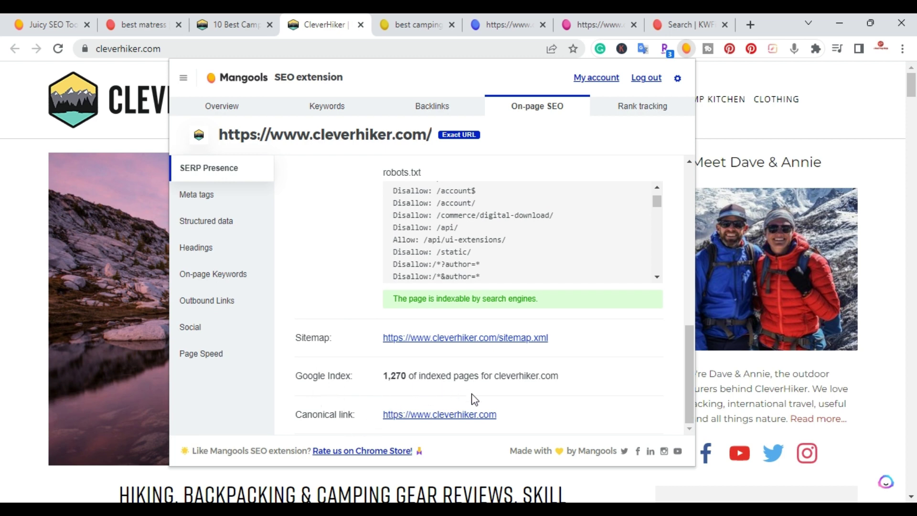
Look through the keywords the extension suggests for rank tracking on cleverhiker.com.
{"action": "left_click", "coordinate": [630, 116]}
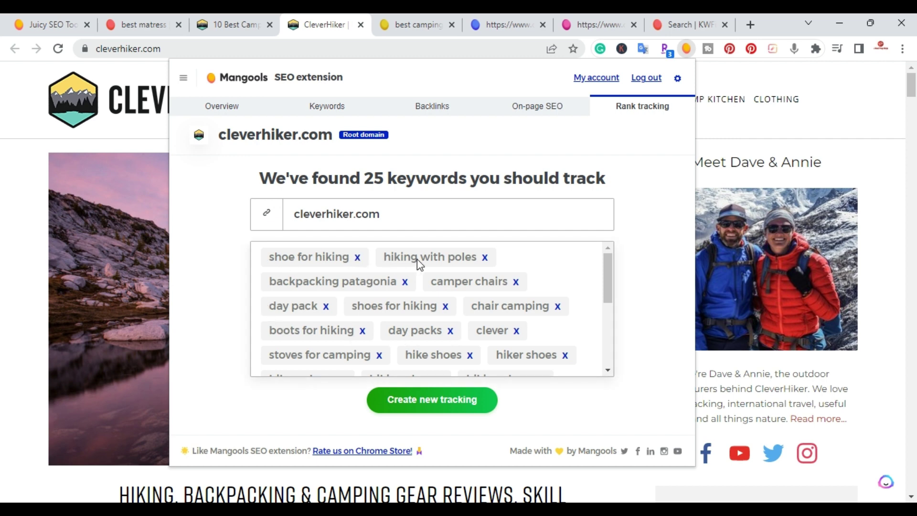
{"action": "scroll", "coordinate": [360, 305], "scroll_direction": "down", "scroll_amount": 5}
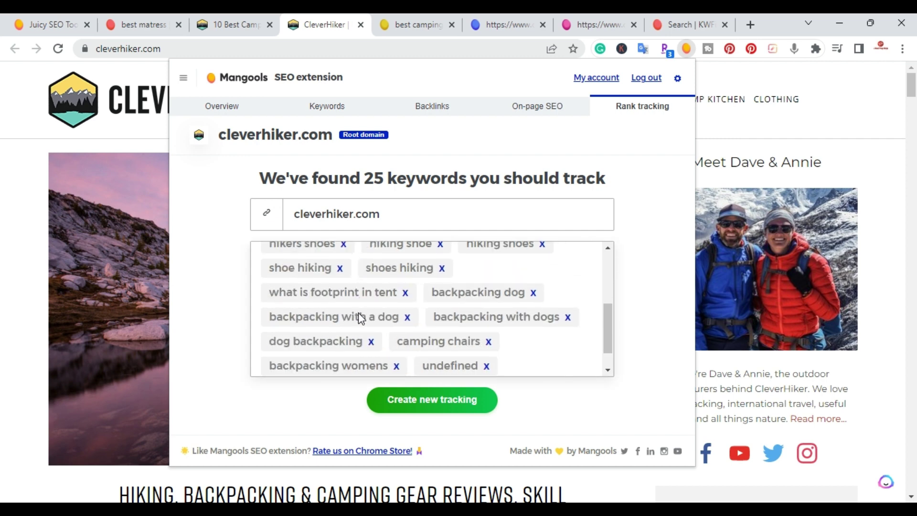
{"action": "scroll", "coordinate": [358, 313], "scroll_direction": "up", "scroll_amount": 5}
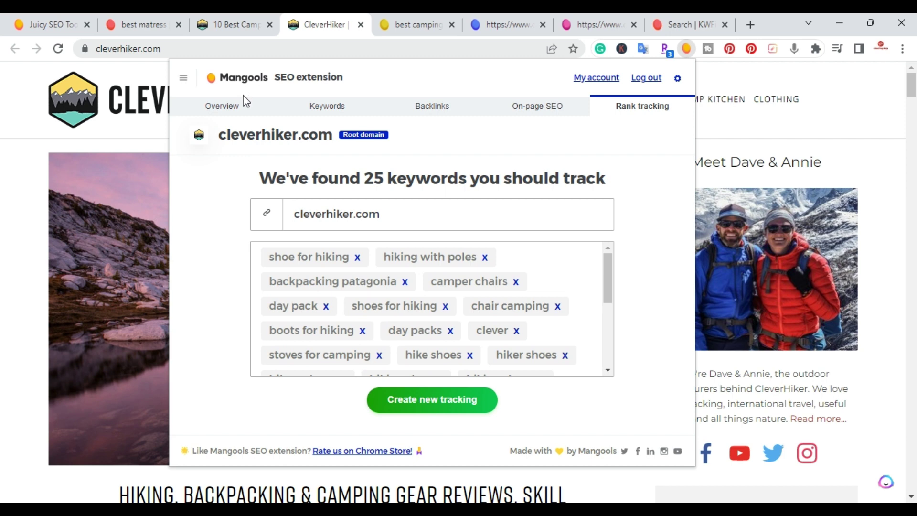
Go to the Mangools website and view the annual prices of the Basic, Premium and Agency plans.
{"action": "left_click", "coordinate": [45, 24]}
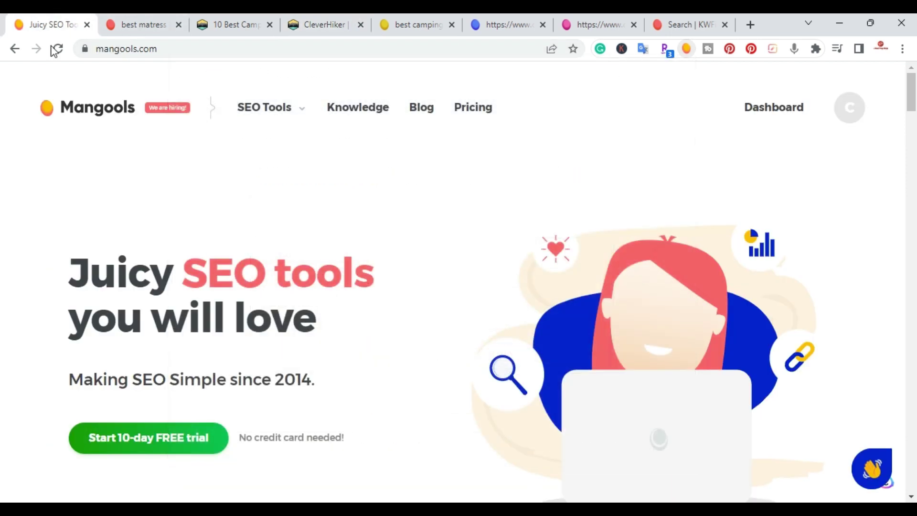
{"action": "left_click", "coordinate": [463, 111]}
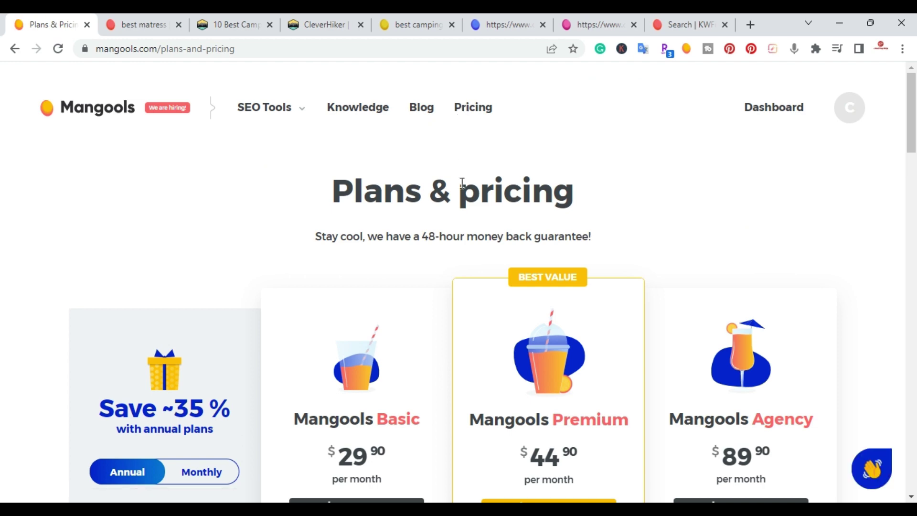
{"action": "scroll", "coordinate": [661, 207], "scroll_direction": "down", "scroll_amount": 1}
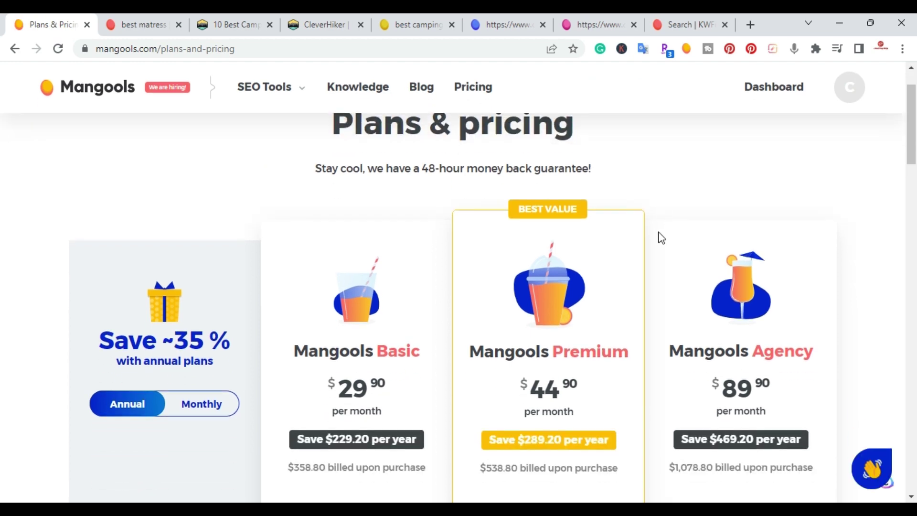
{"action": "scroll", "coordinate": [661, 237], "scroll_direction": "up", "scroll_amount": 1}
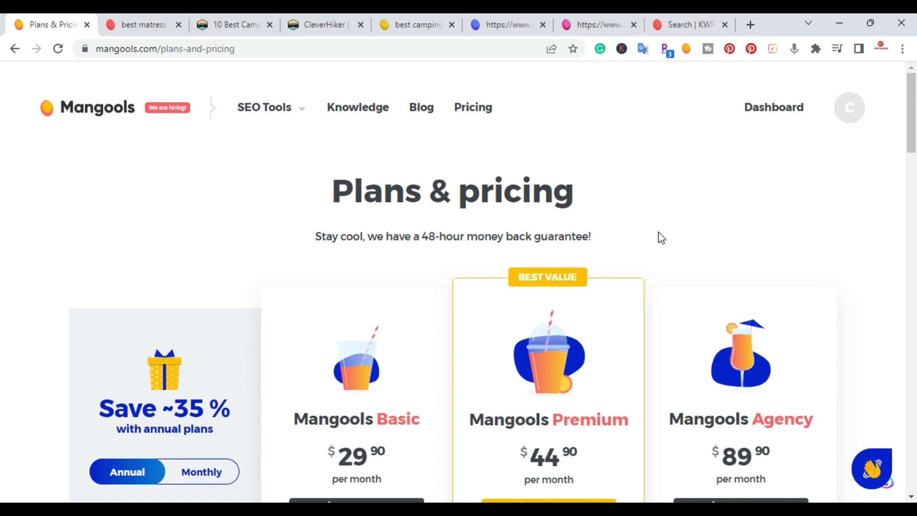
Show the monthly plan prices and compare the lookup, suggestion, tracking and backlink limits of each plan.
{"action": "left_click", "coordinate": [213, 478]}
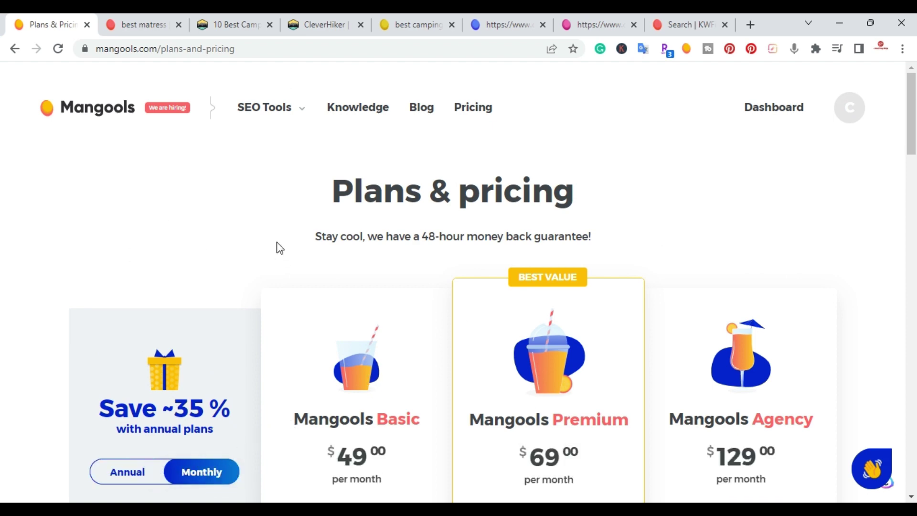
{"action": "scroll", "coordinate": [277, 244], "scroll_direction": "down", "scroll_amount": 1}
{"action": "scroll", "coordinate": [309, 261], "scroll_direction": "down", "scroll_amount": 1}
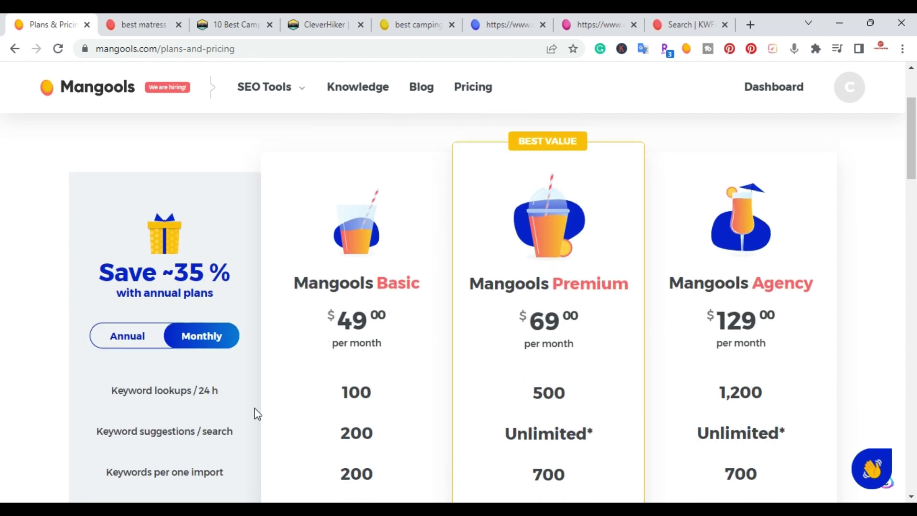
{"action": "mouse_move", "coordinate": [141, 398]}
{"action": "mouse_move", "coordinate": [302, 399]}
{"action": "scroll", "coordinate": [525, 323], "scroll_direction": "down", "scroll_amount": 4}
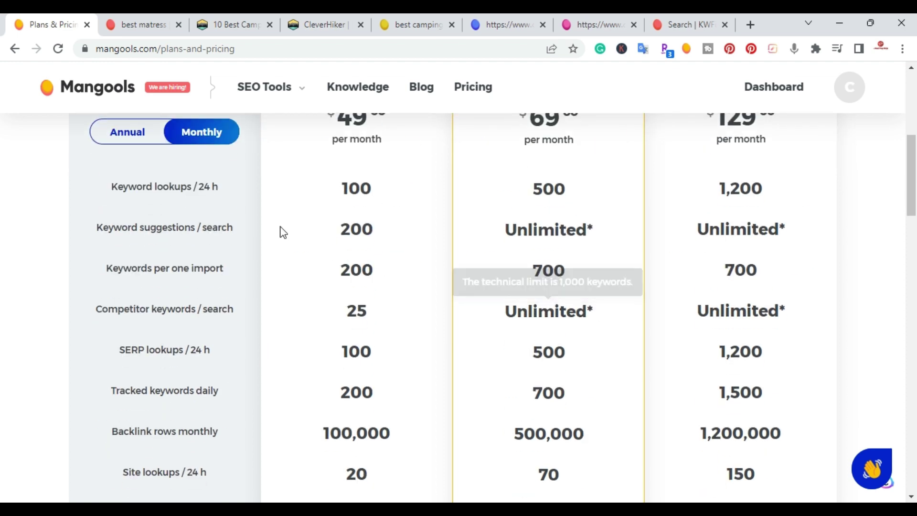
{"action": "scroll", "coordinate": [364, 436], "scroll_direction": "up", "scroll_amount": 4}
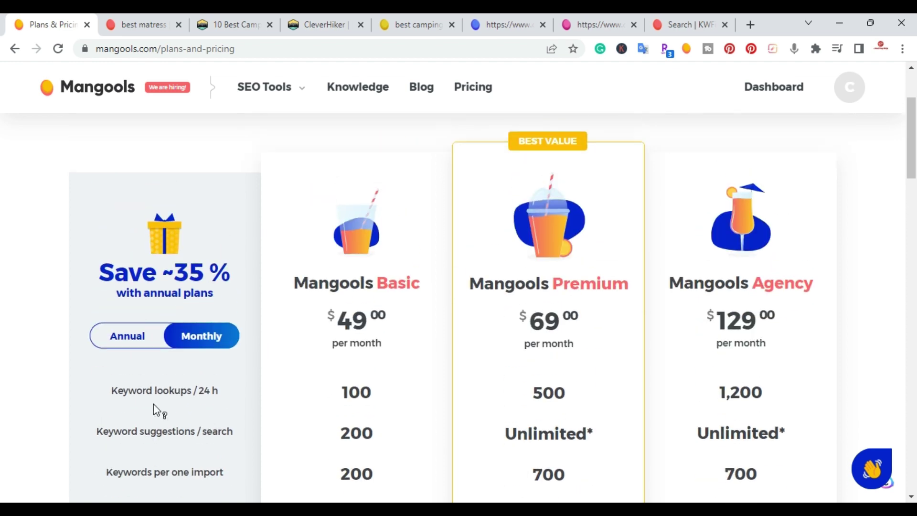
Switch the plan prices back to annual billing and review the yearly savings and included limits.
{"action": "left_click", "coordinate": [123, 334]}
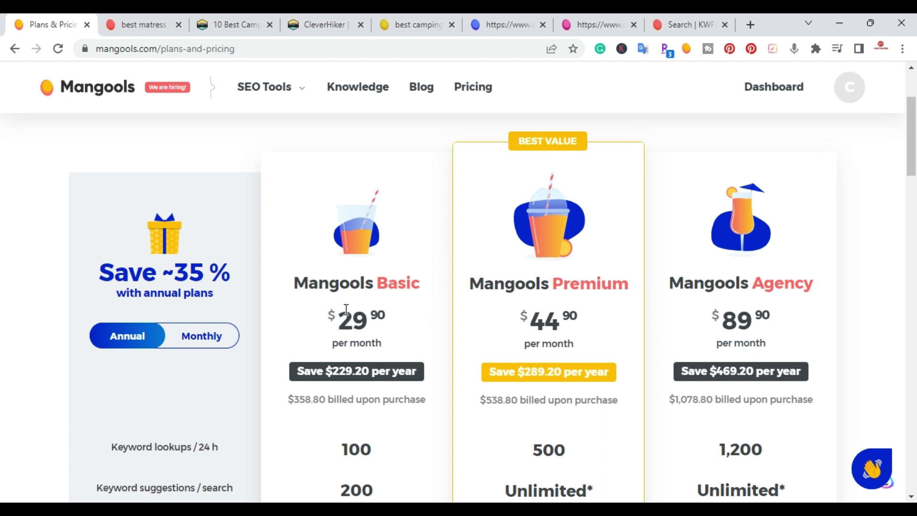
{"action": "scroll", "coordinate": [120, 346], "scroll_direction": "up", "scroll_amount": 2}
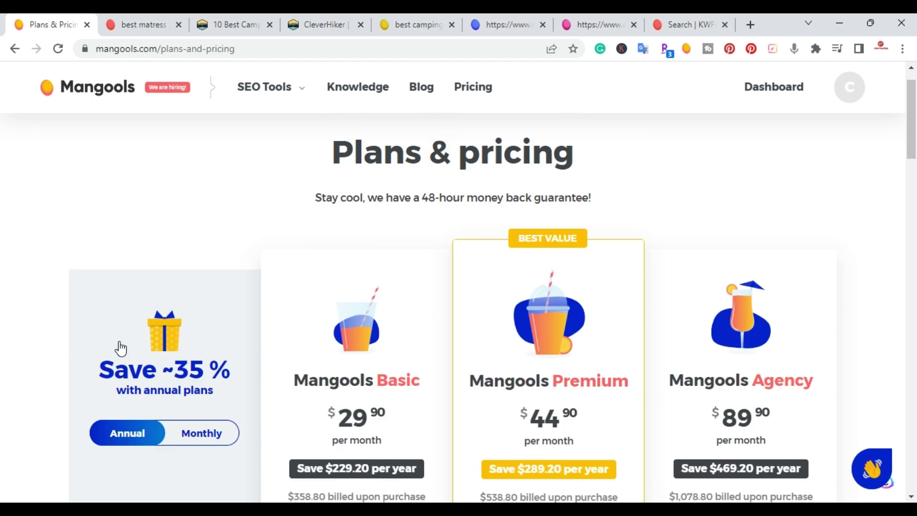
{"action": "scroll", "coordinate": [120, 344], "scroll_direction": "down", "scroll_amount": 4}
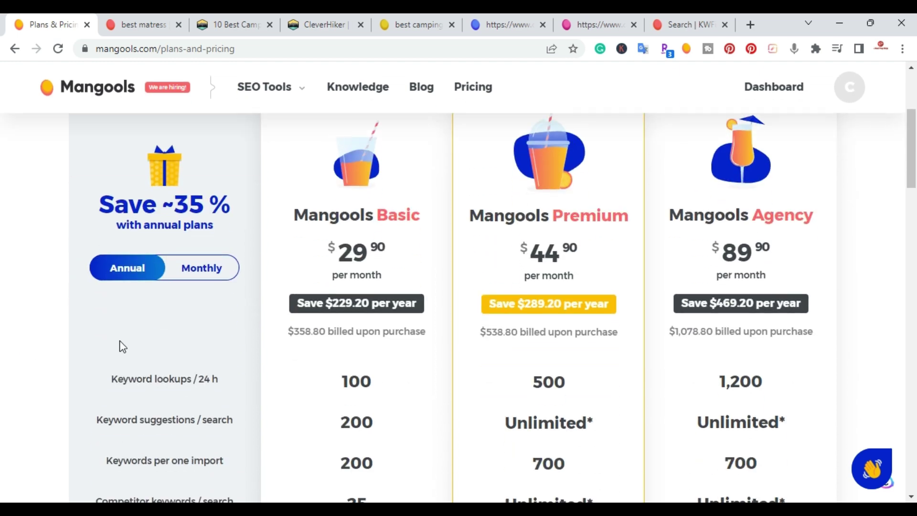
{"action": "scroll", "coordinate": [260, 301], "scroll_direction": "up", "scroll_amount": 2}
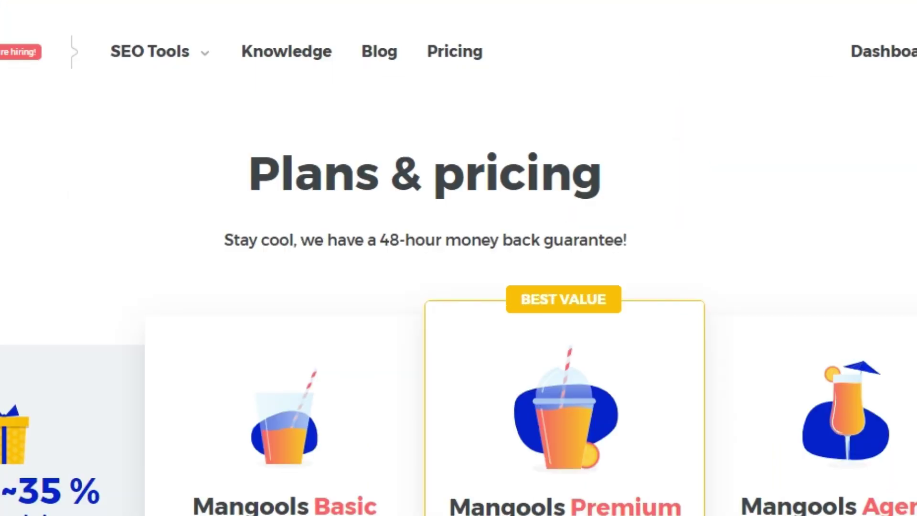